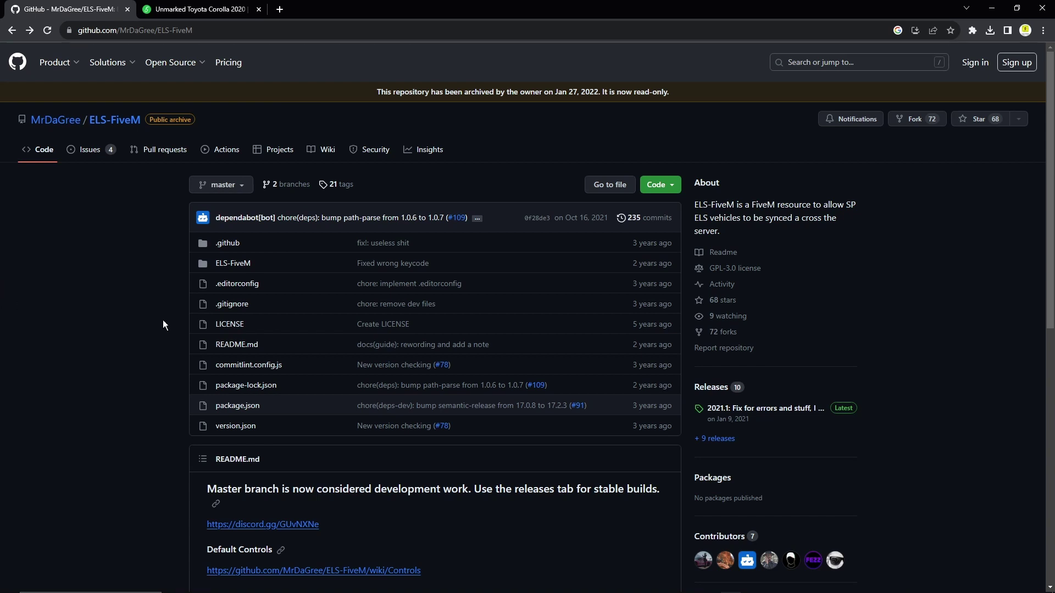
# Step: Download ELS-FiveM.rar from the assets of the 2021.1 ELS-FiveM release
pyautogui.click(737, 417)
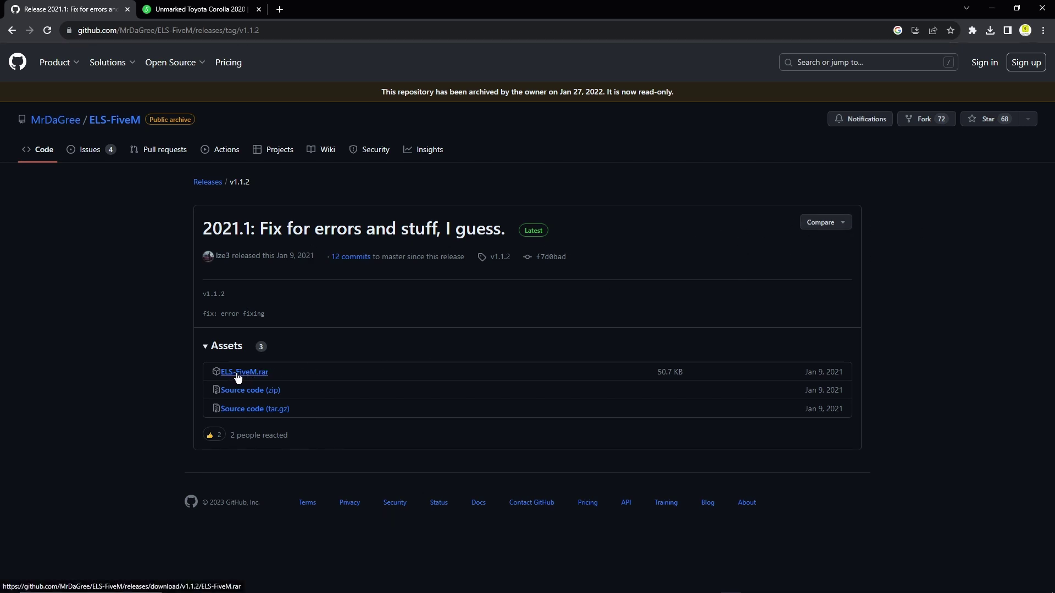
pyautogui.click(238, 377)
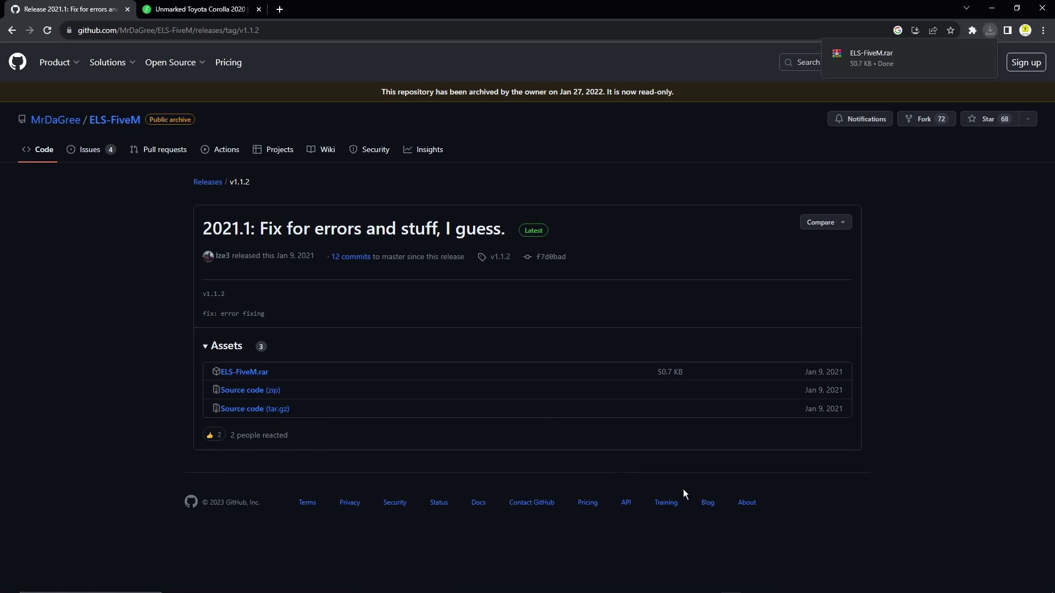
pyautogui.moveTo(890, 58)
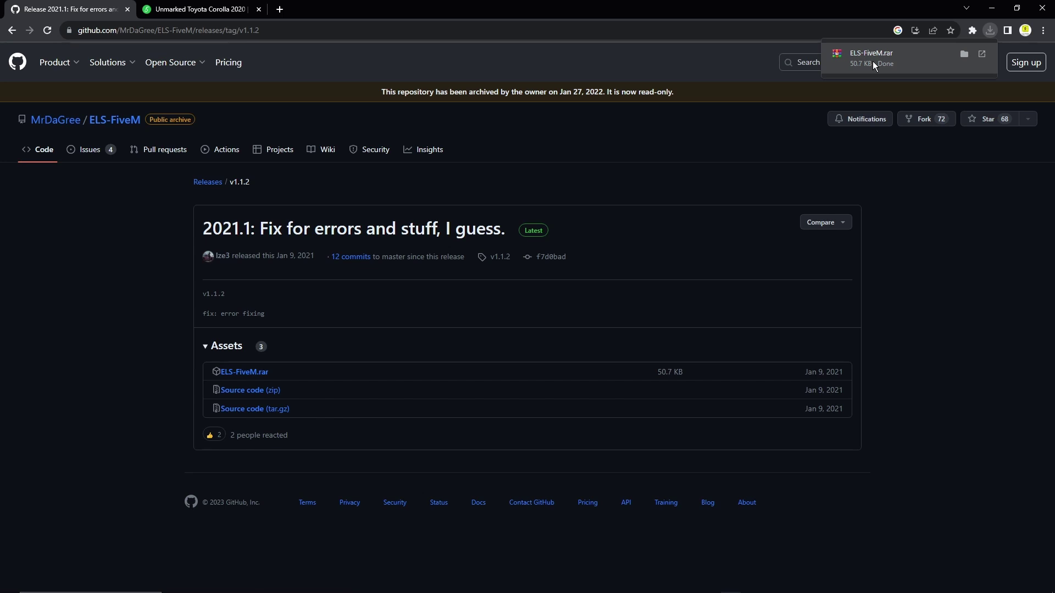
# Step: Open the downloaded ELS-FiveM.rar in WinRAR and check its ELS-FiveM folder
pyautogui.click(874, 62)
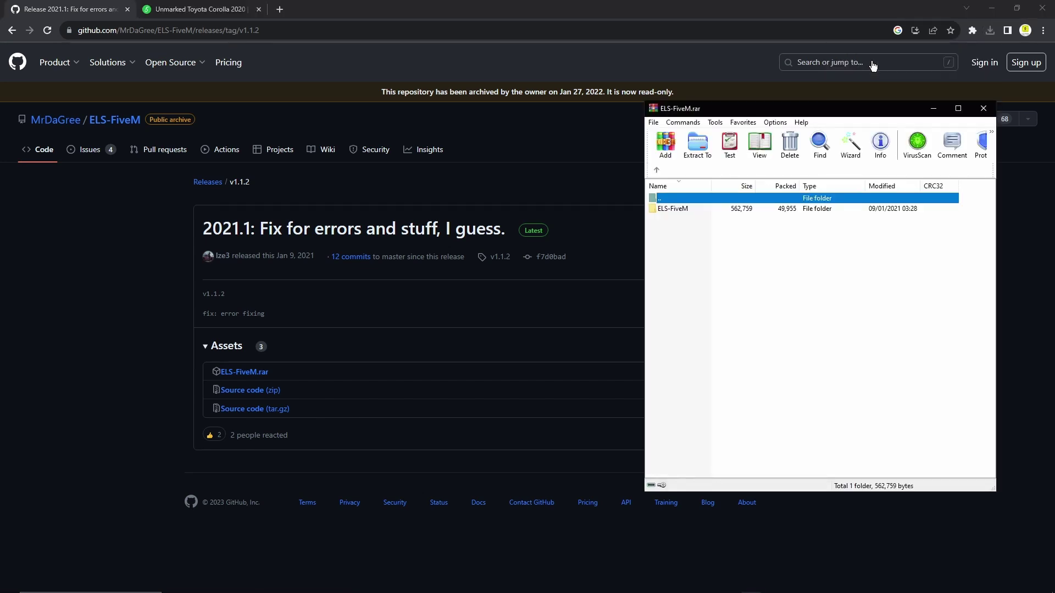
pyautogui.doubleClick(668, 209)
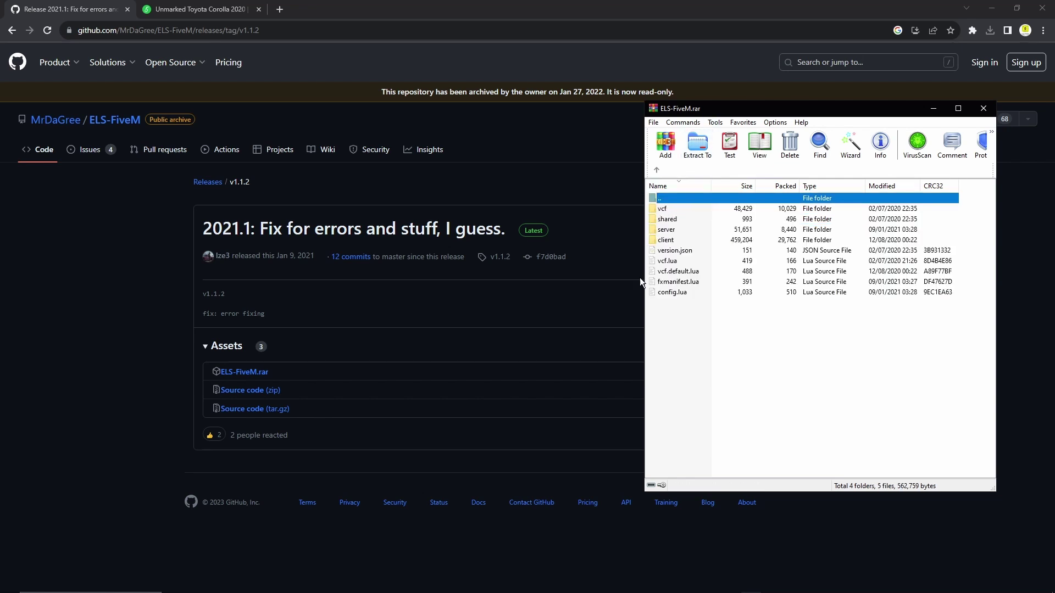
pyautogui.doubleClick(683, 200)
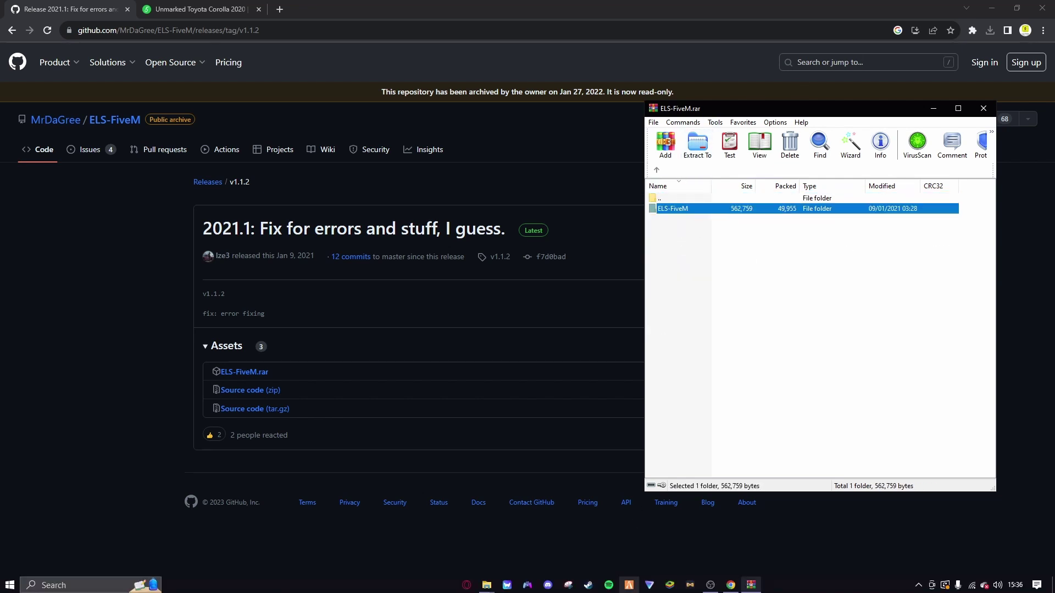
# Step: Replace the old ELS-FiveM in Tutorial\[ELS] with the archive's ELS-FiveM folder
pyautogui.moveTo(487, 586)
pyautogui.click(578, 539)
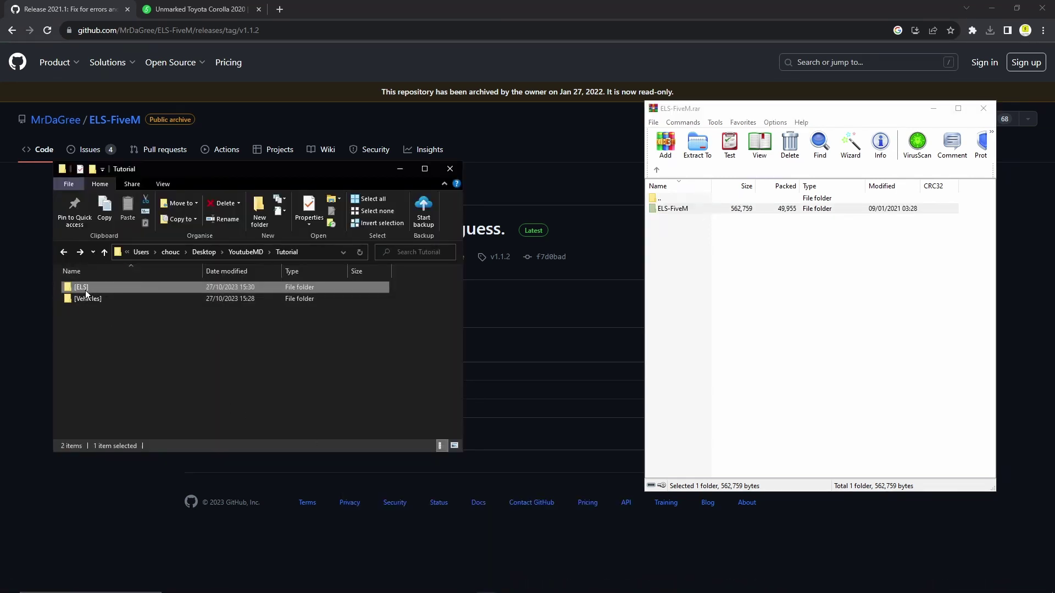
pyautogui.doubleClick(85, 290)
pyautogui.click(81, 289)
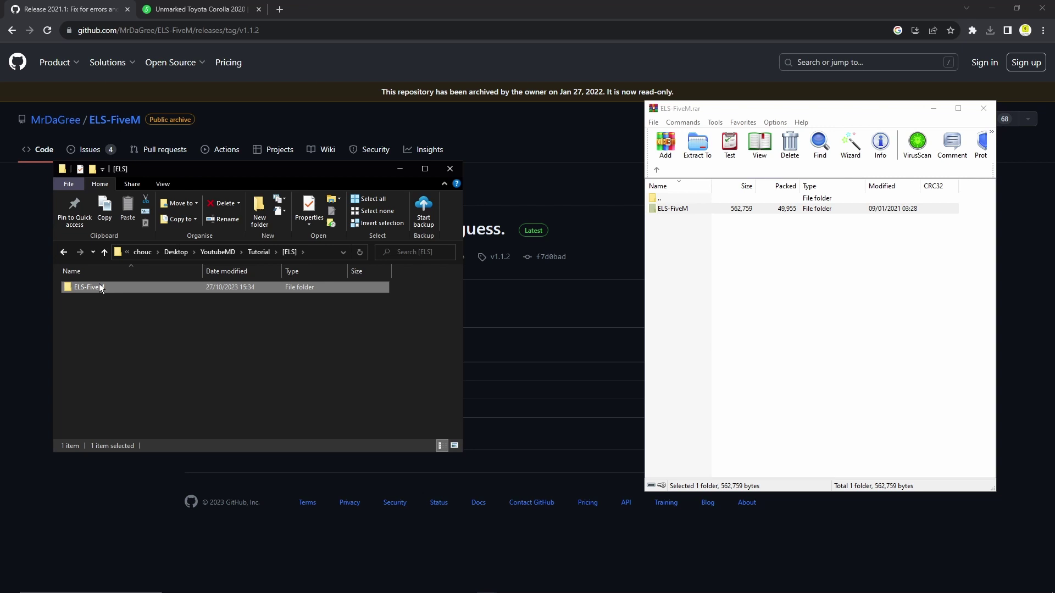
pyautogui.doubleClick(98, 284)
pyautogui.click(65, 252)
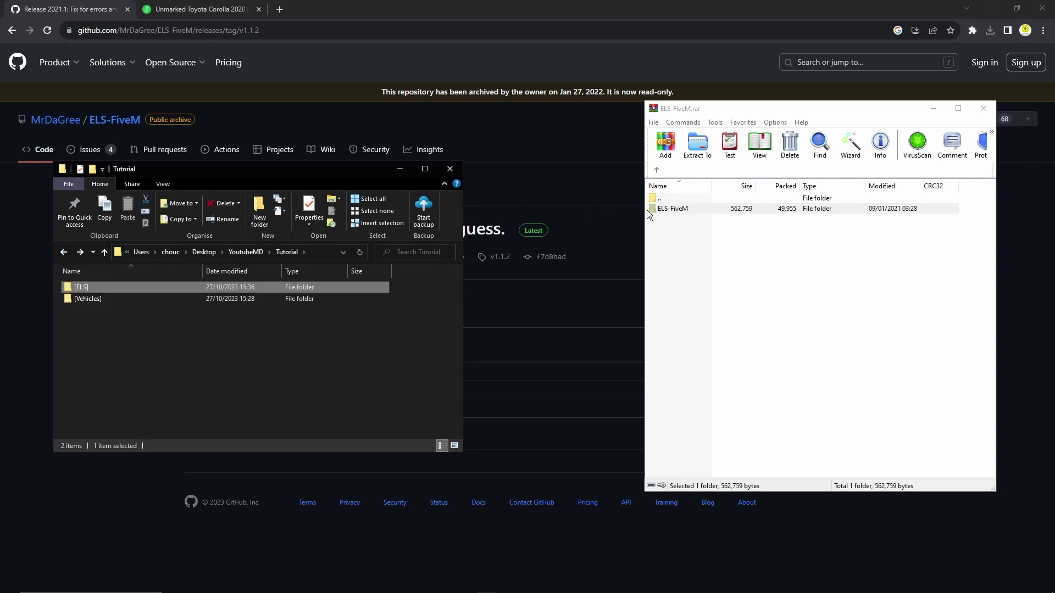
pyautogui.moveTo(676, 210); pyautogui.dragTo(85, 287)
# Step: Browse into [ELS] > ELS-FiveM, inspect the vcf folder, then return to ELS-FiveM
pyautogui.doubleClick(80, 286)
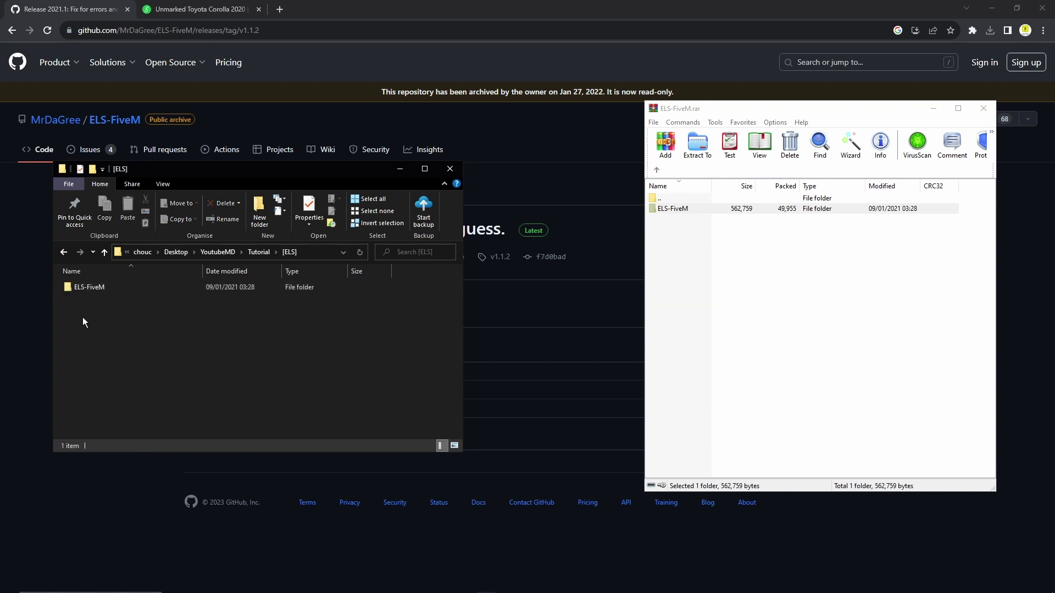
pyautogui.doubleClick(103, 291)
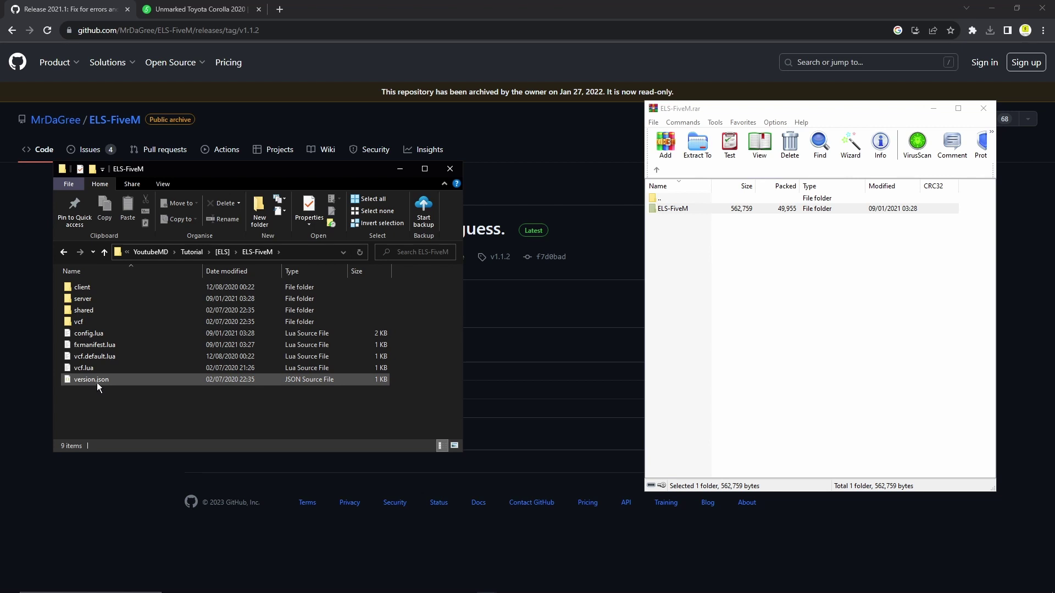
pyautogui.doubleClick(84, 322)
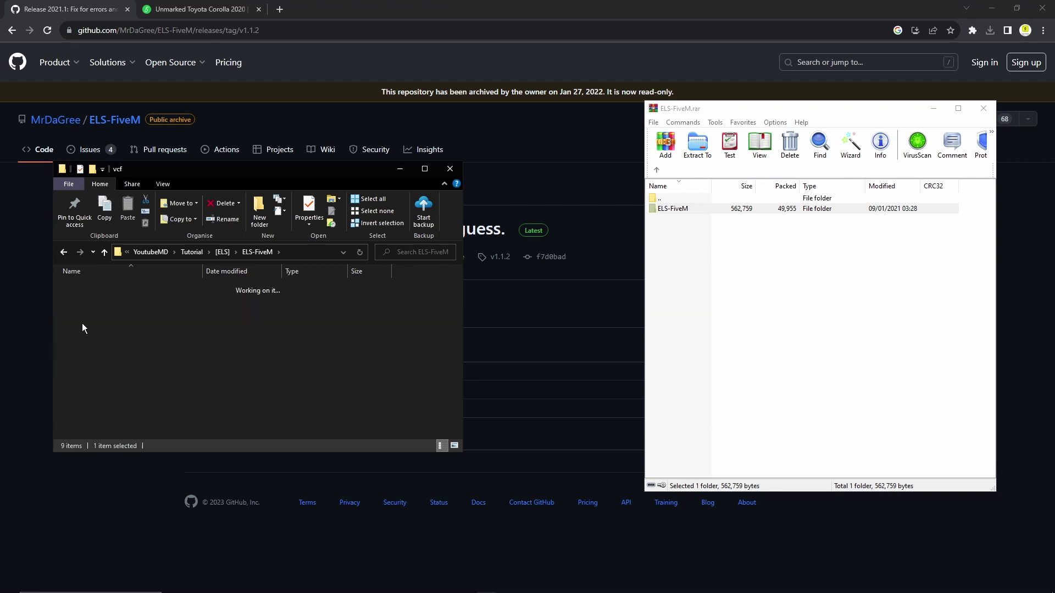
pyautogui.click(63, 252)
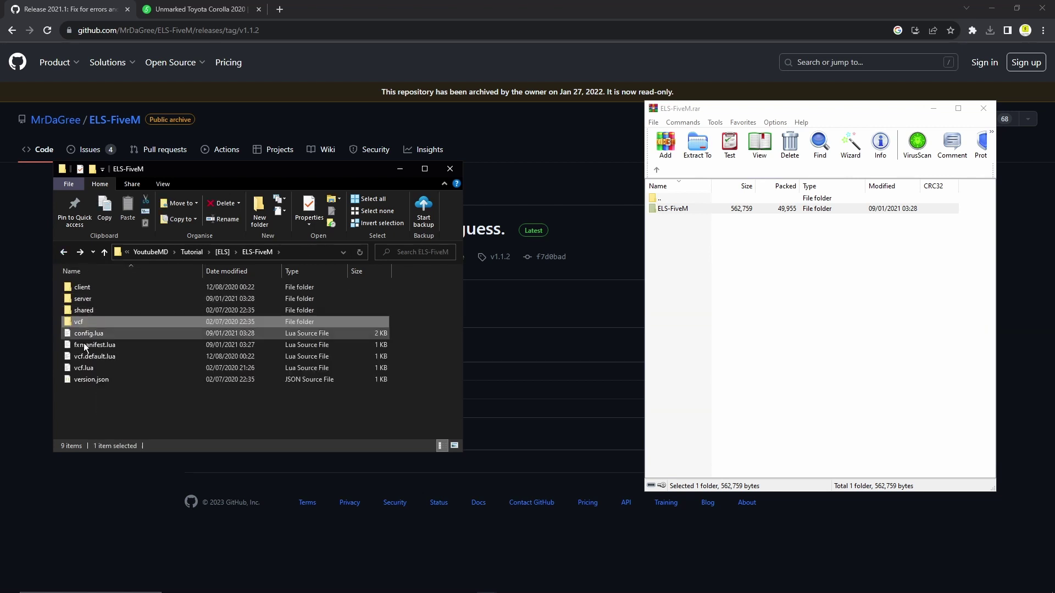
# Step: Read vcf.lua's vcf_files list in VS Code, then close both tabs without saving handling.meta
pyautogui.click(88, 368)
pyautogui.doubleClick(87, 368)
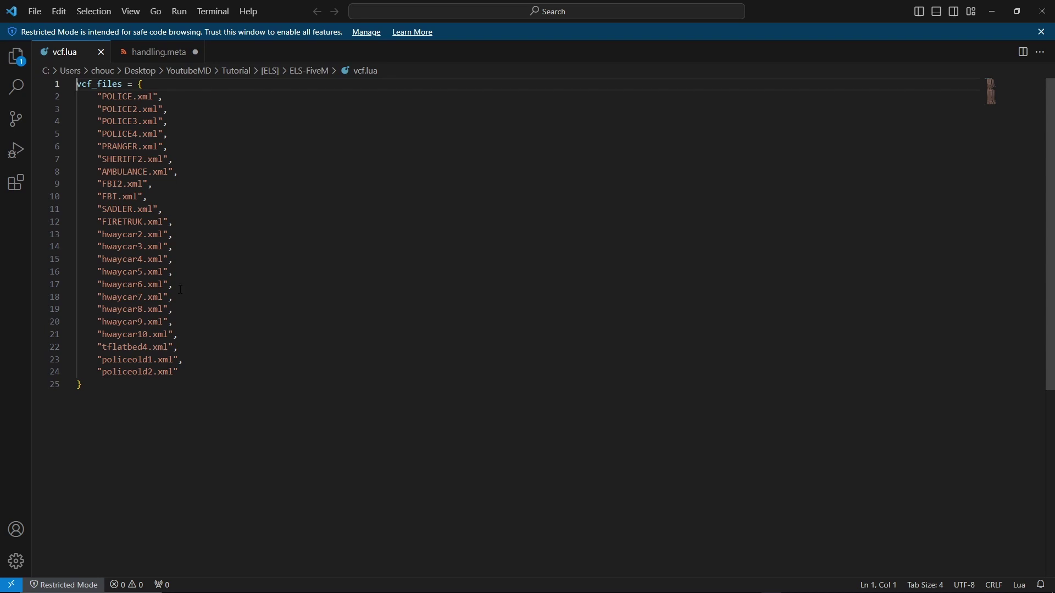
pyautogui.click(101, 52)
pyautogui.click(115, 51)
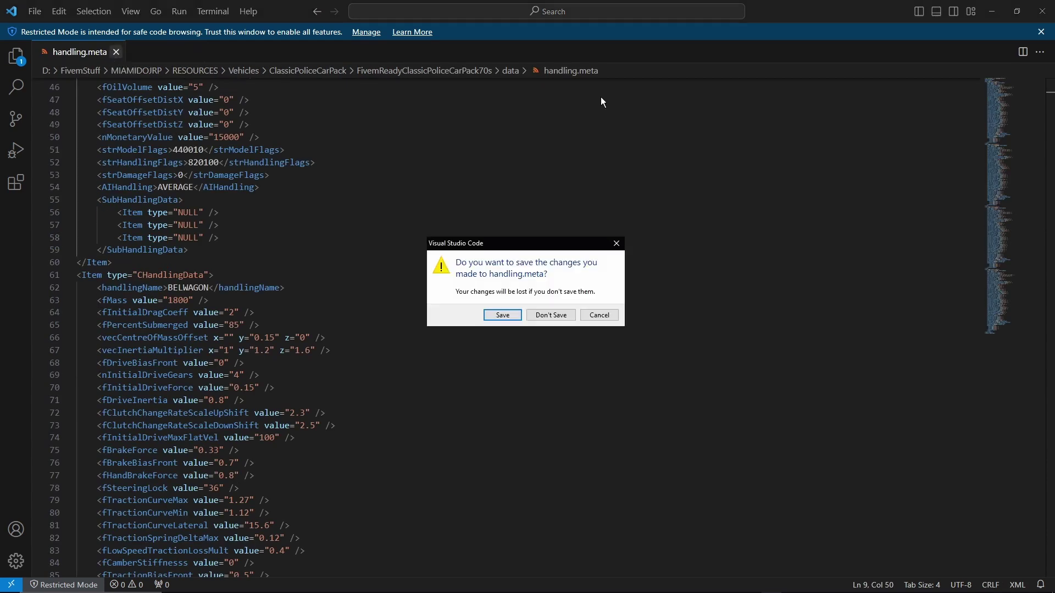
pyautogui.click(550, 314)
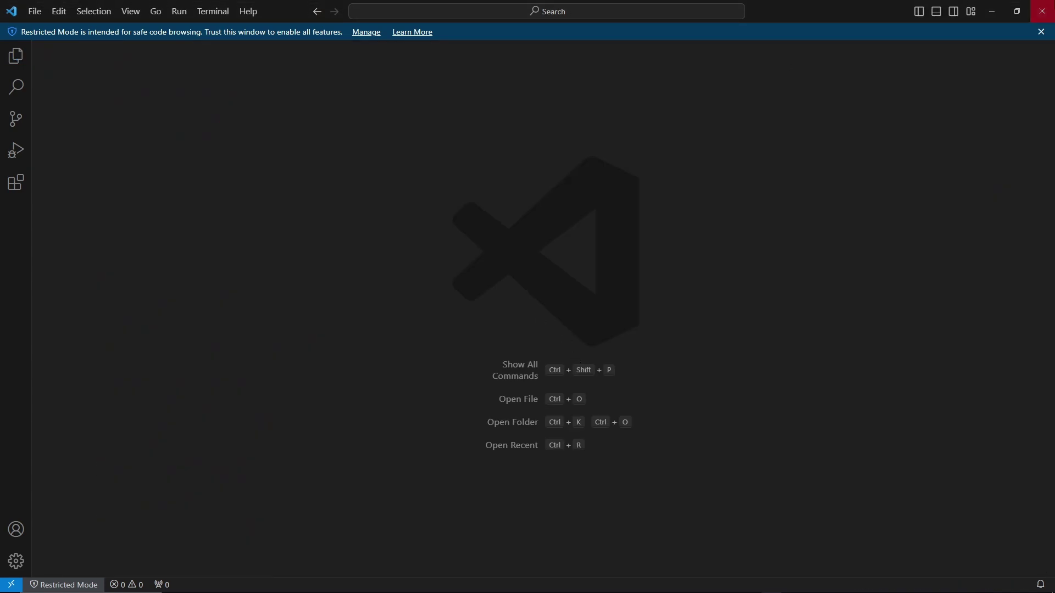
# Step: Close VS Code, return Explorer to [ELS], and download the current Corolla version from 5mods
pyautogui.click(1041, 10)
pyautogui.click(399, 360)
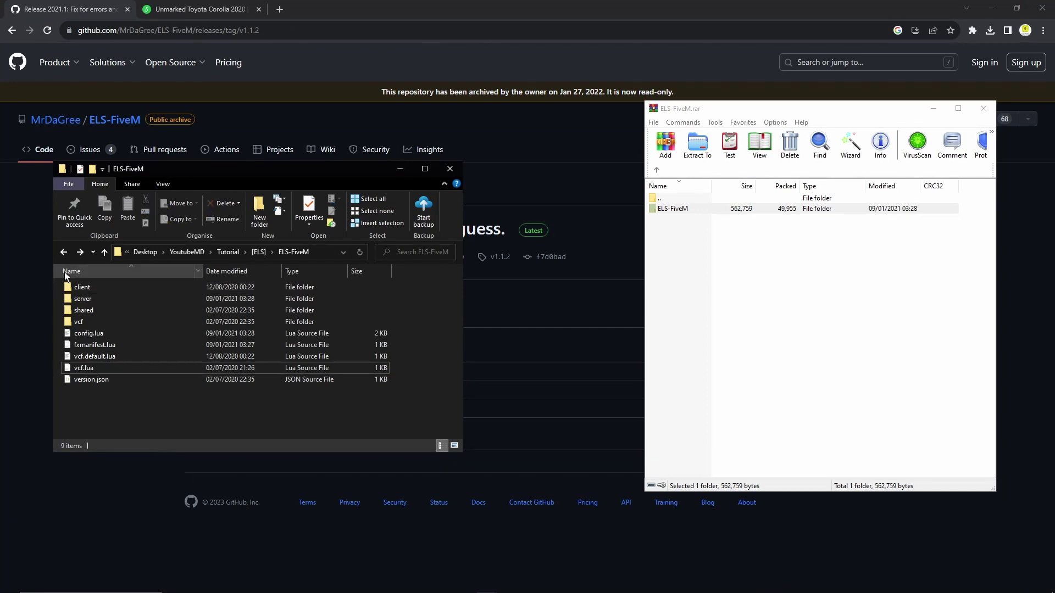
pyautogui.click(64, 253)
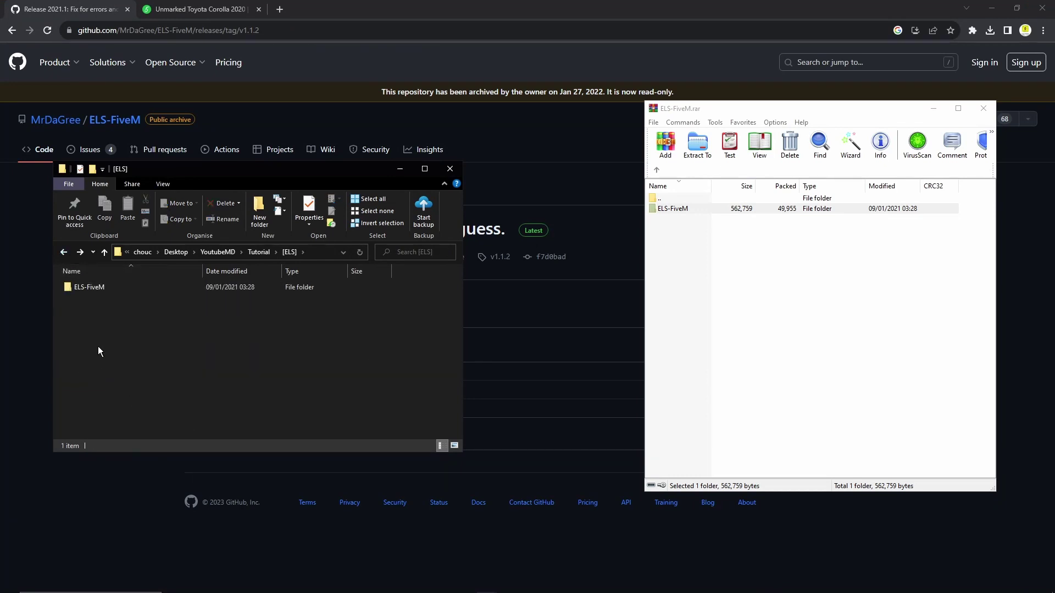
pyautogui.click(190, 9)
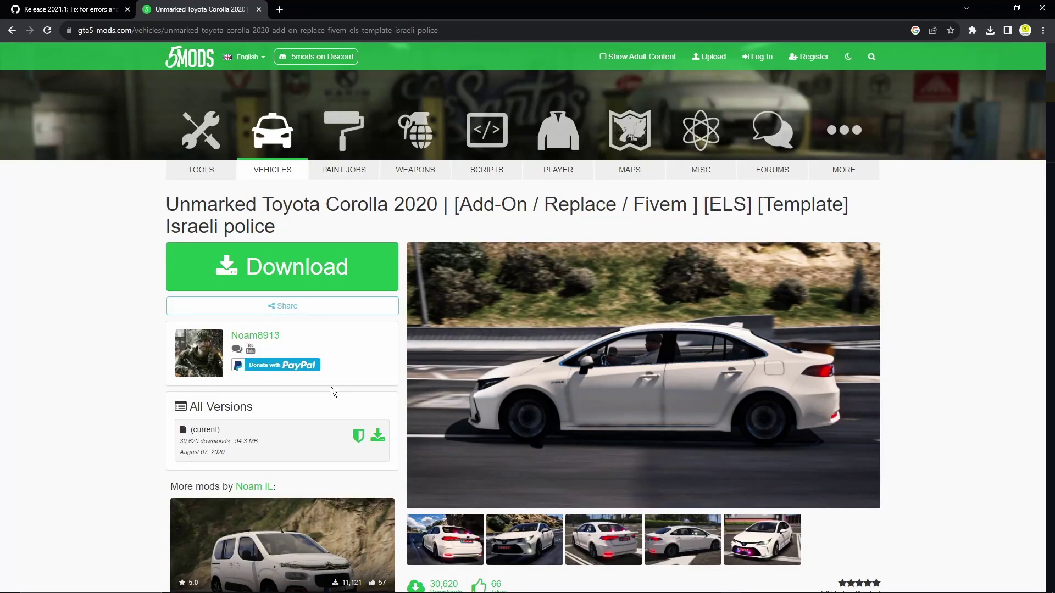
pyautogui.click(377, 437)
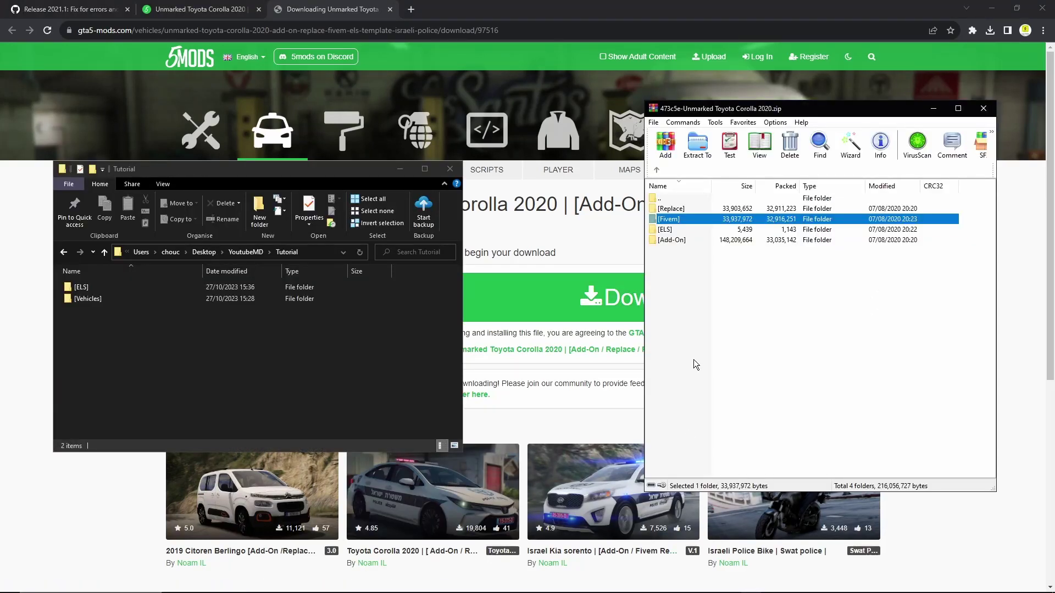
# Step: Extract the archive's [Fivem] folder into [Vehicles] and rename it UnmarkedCorolla
pyautogui.doubleClick(675, 220)
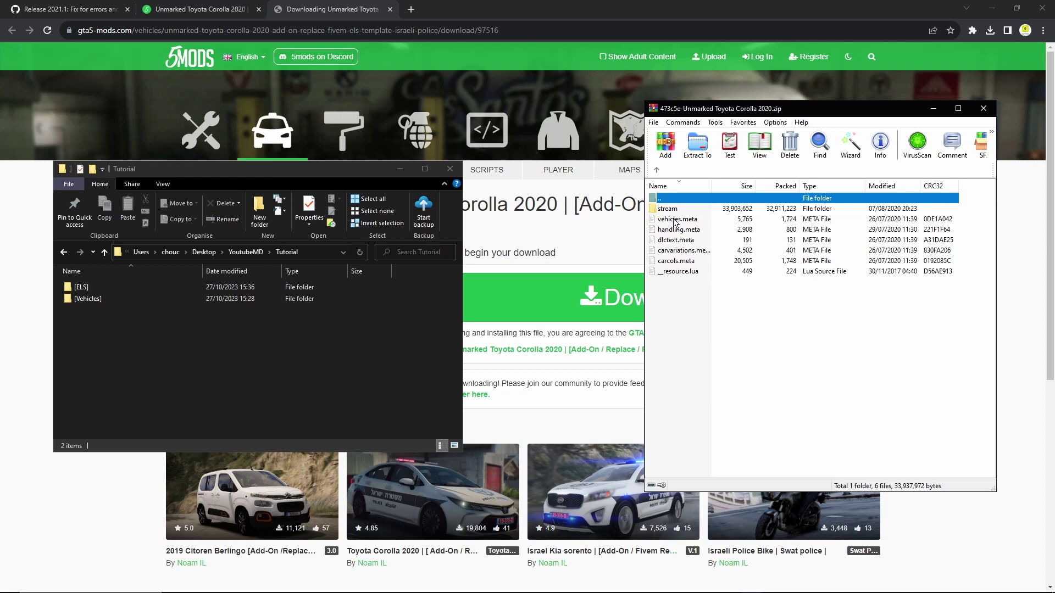
pyautogui.click(686, 310)
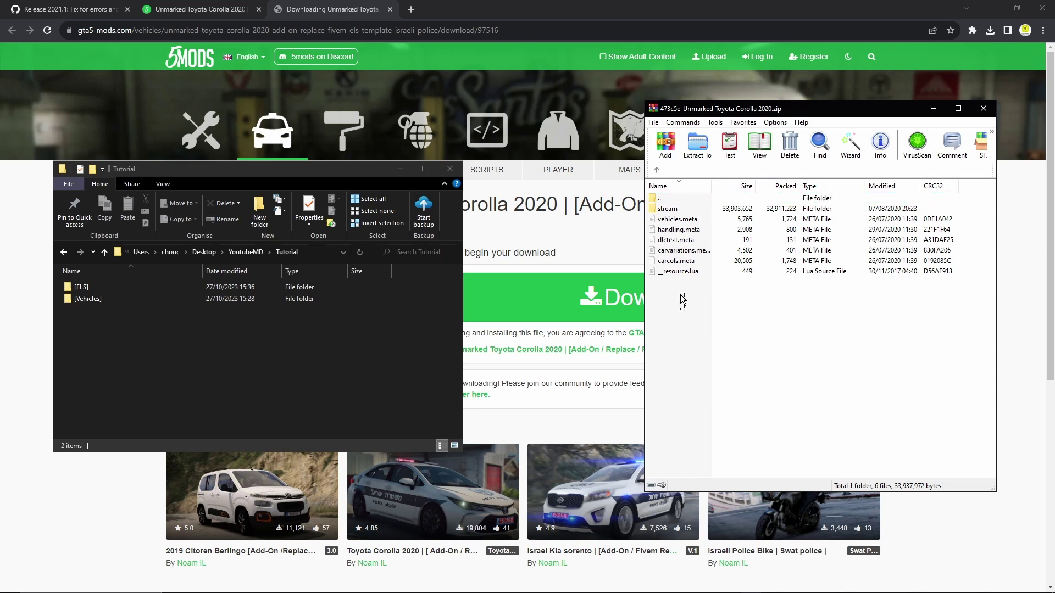
pyautogui.doubleClick(663, 199)
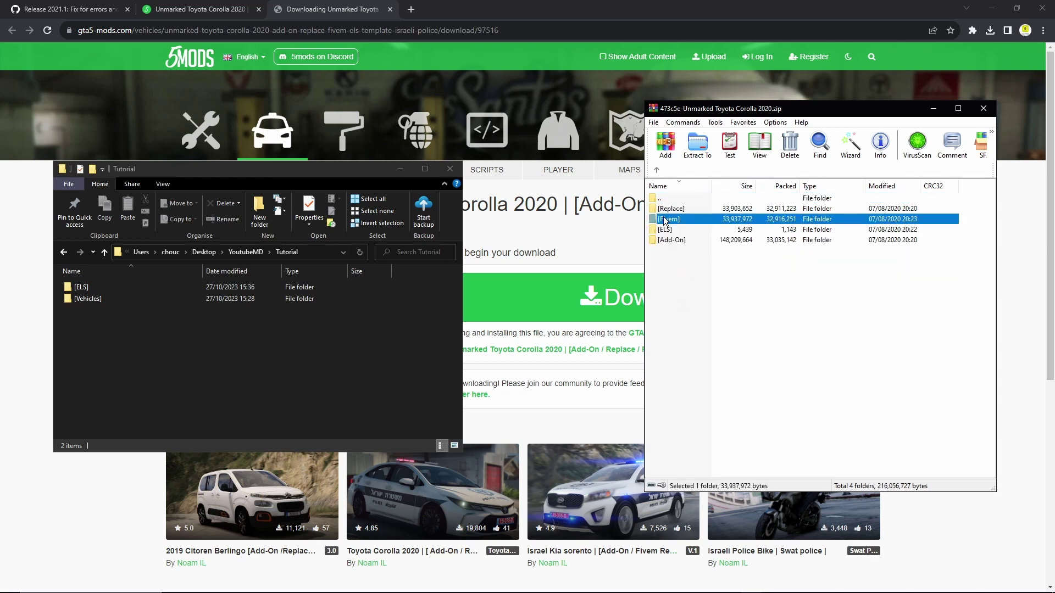
pyautogui.moveTo(670, 221); pyautogui.dragTo(84, 297)
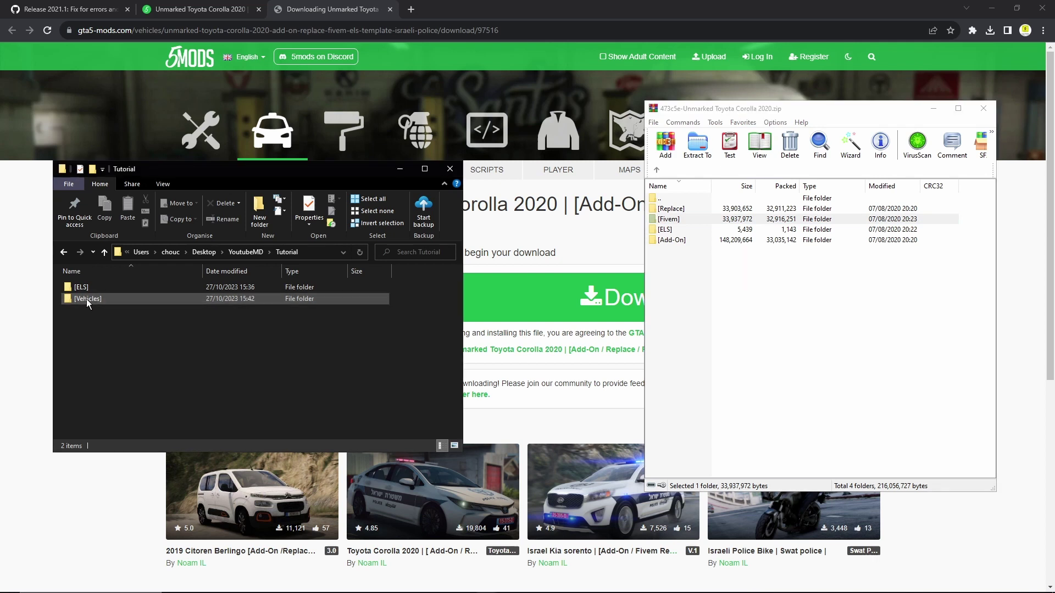
pyautogui.doubleClick(87, 300)
pyautogui.click(92, 287)
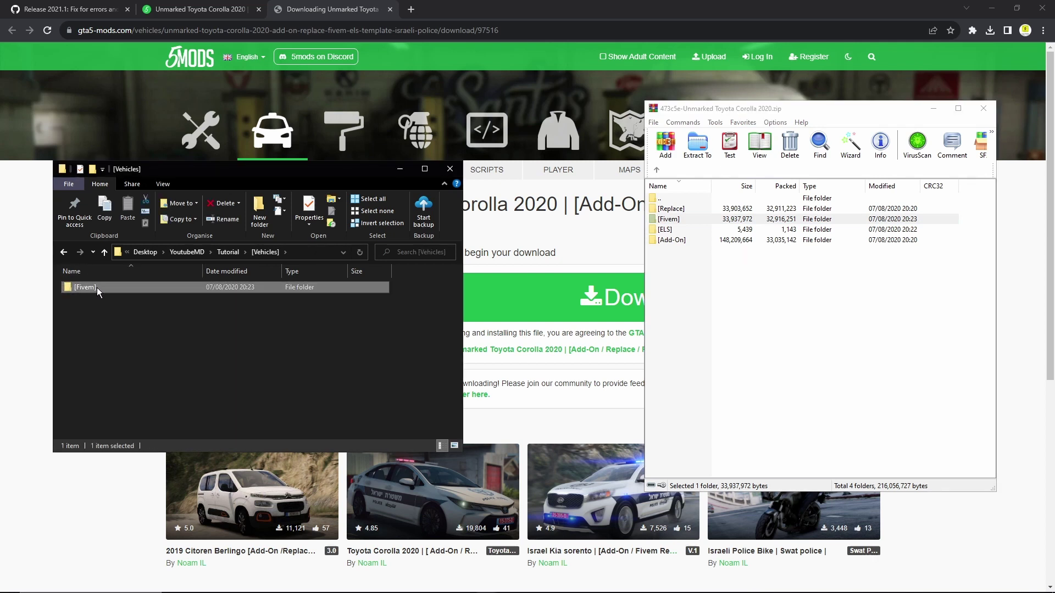
pyautogui.write('Unmark')
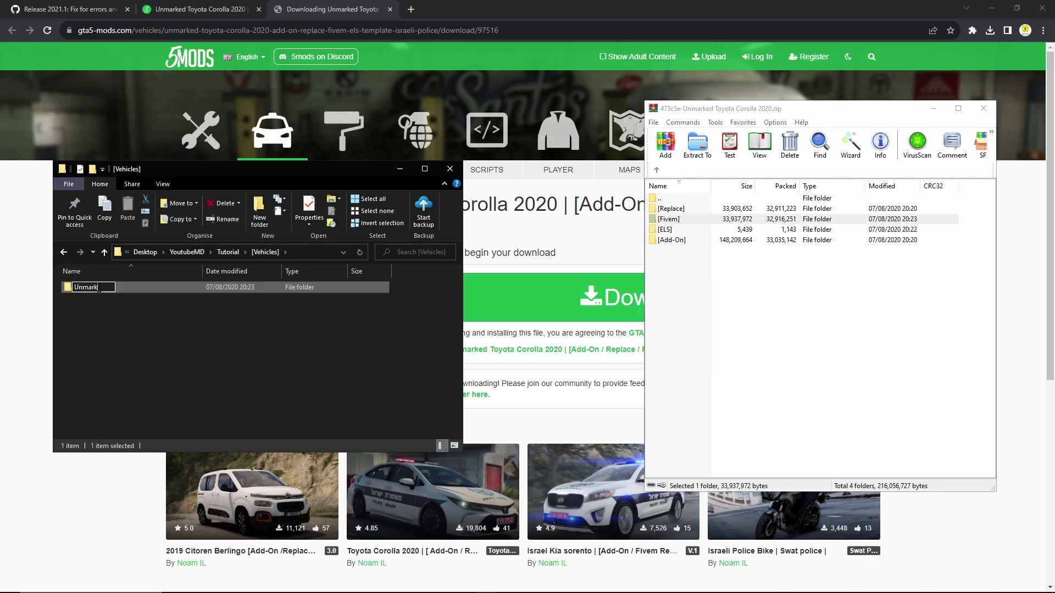
pyautogui.write('edCorolla')
pyautogui.press('Return')
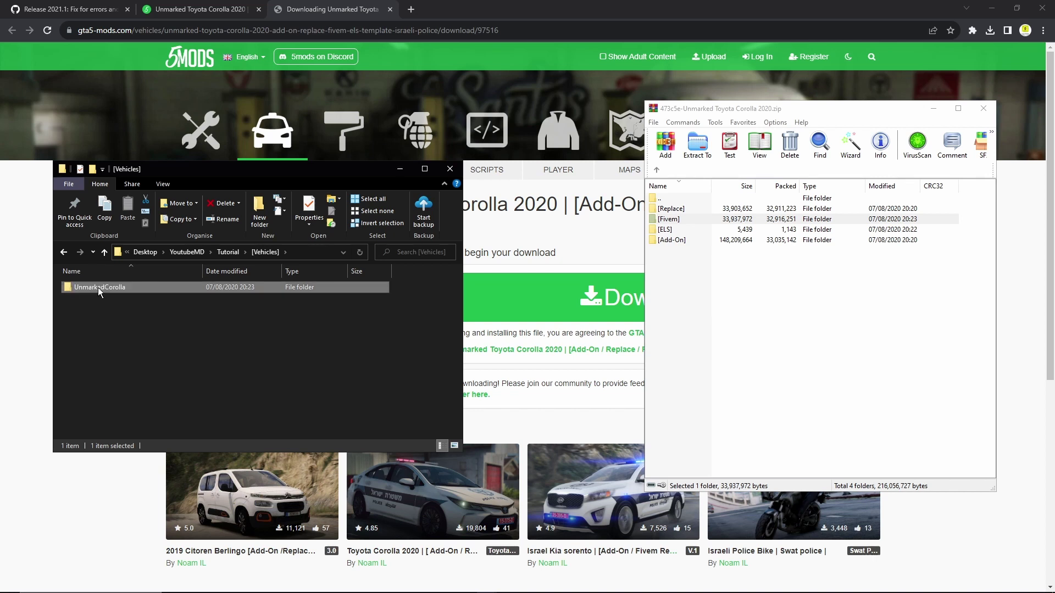
# Step: Copy tchcop.xml from the archive's [ELS] folder into UnmarkedCorolla and close WinRAR
pyautogui.doubleClick(673, 230)
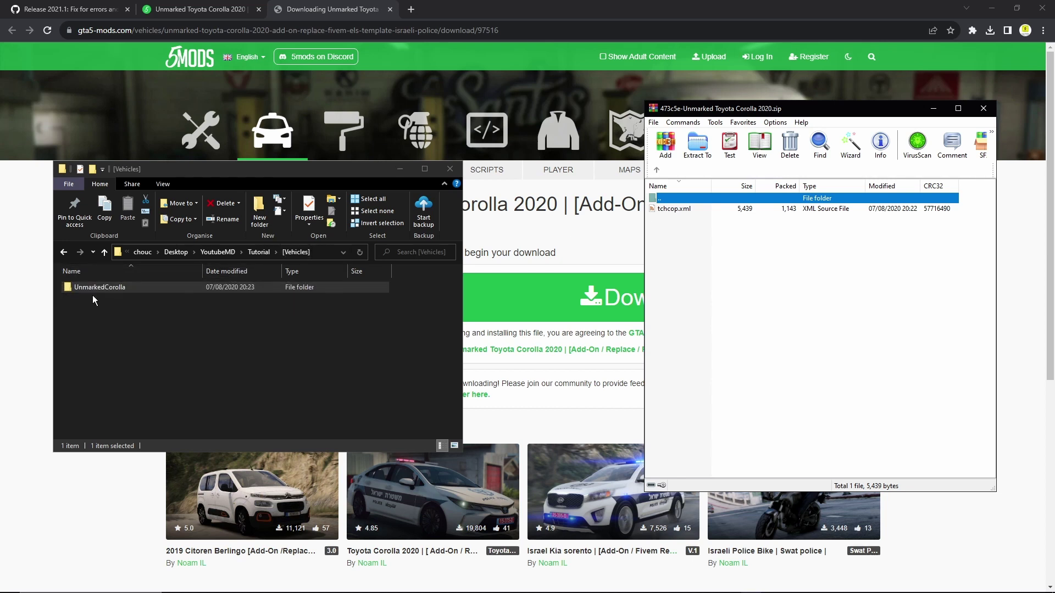
pyautogui.moveTo(679, 209)
pyautogui.mouseDown()
pyautogui.moveTo(681, 248)
pyautogui.moveTo(94, 287)
pyautogui.mouseUp()
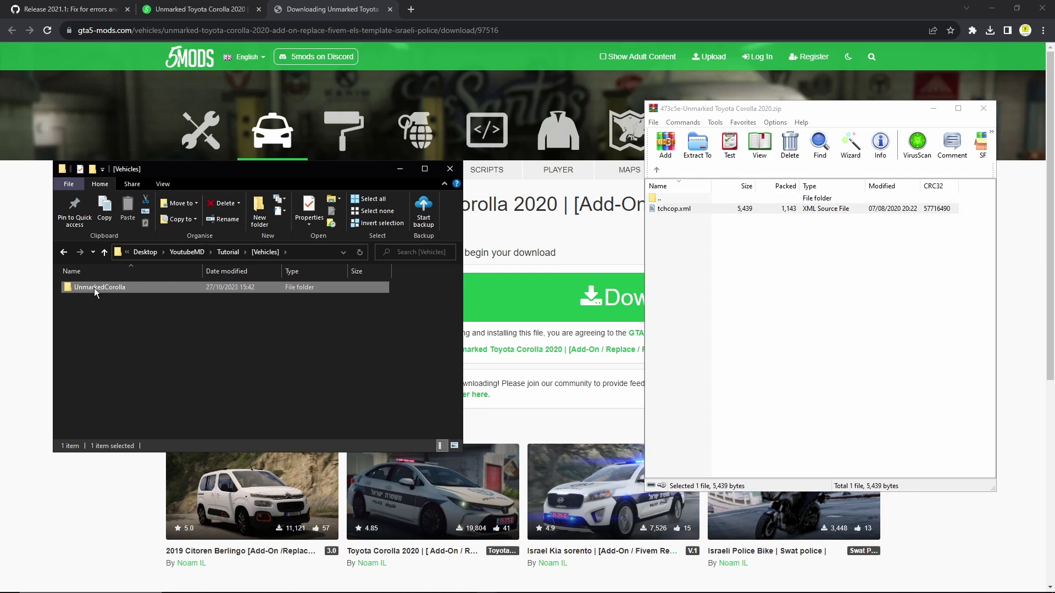
pyautogui.click(983, 109)
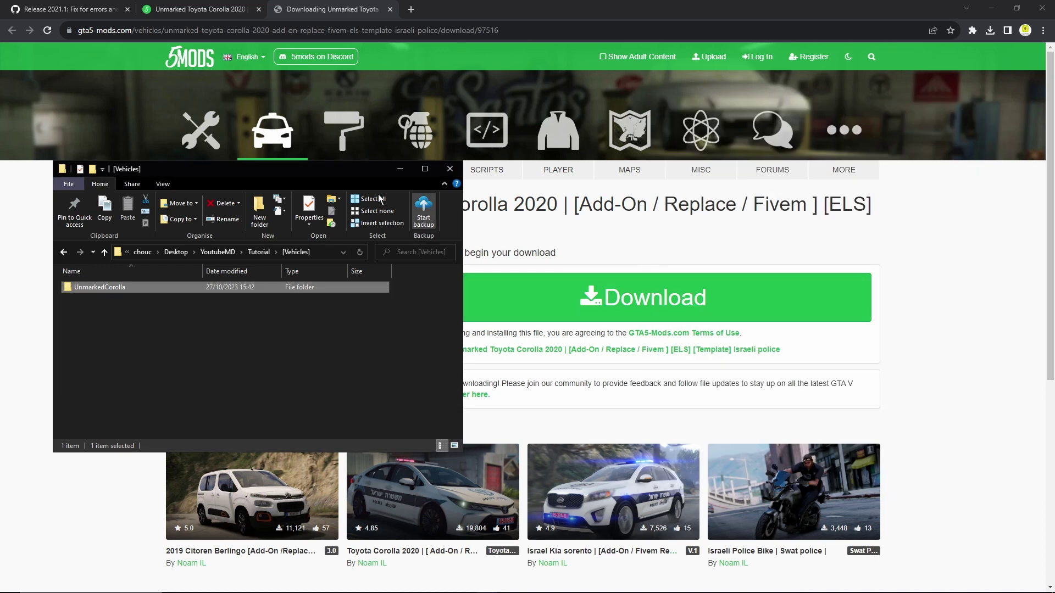
# Step: Copy tchcop.xml from UnmarkedCorolla into the ELS-FiveM vcf folder
pyautogui.moveTo(343, 179); pyautogui.dragTo(607, 157)
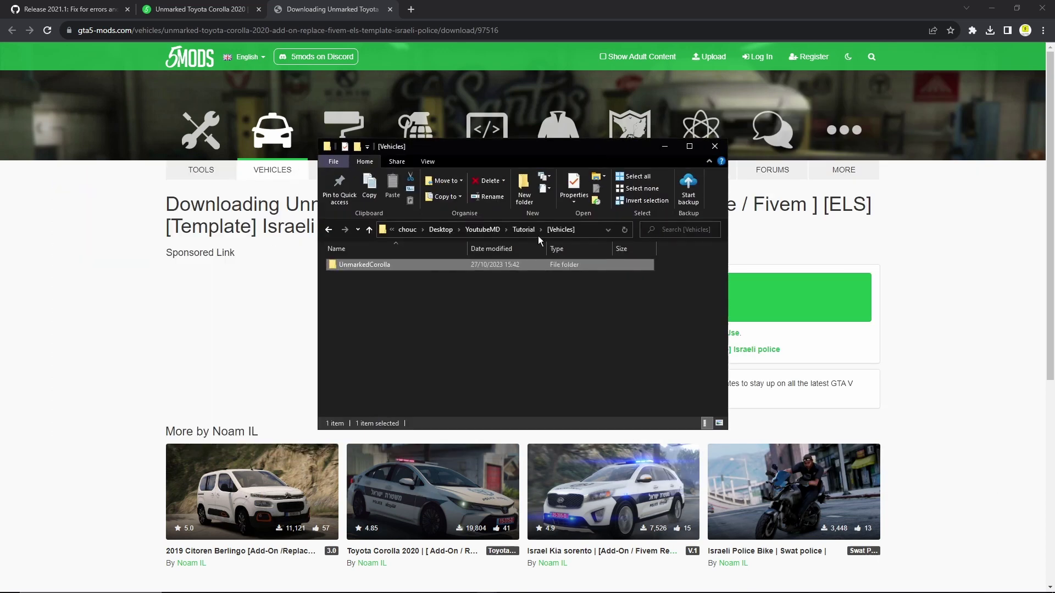
pyautogui.doubleClick(344, 264)
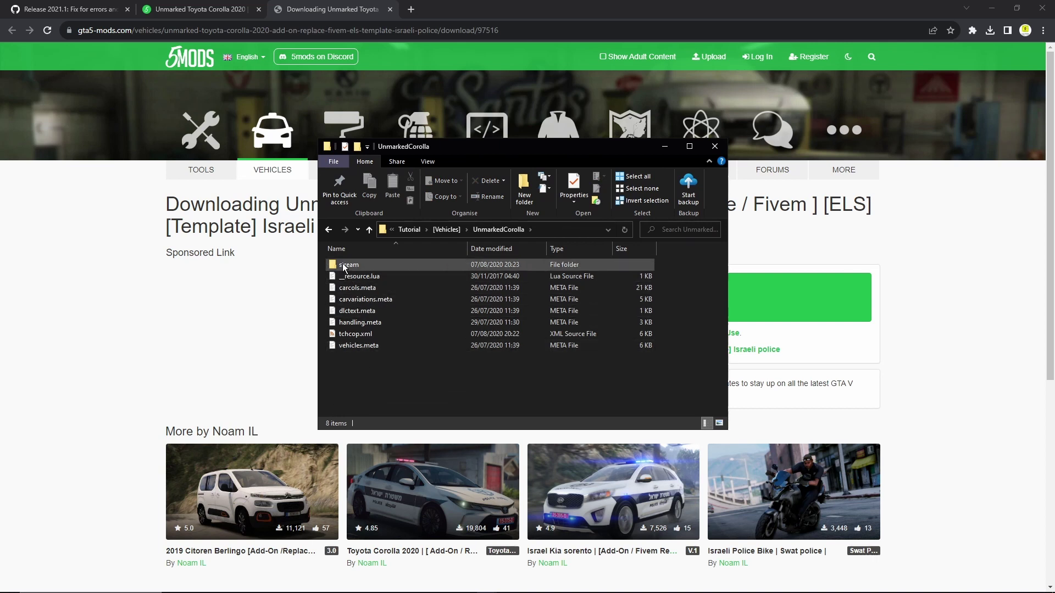
pyautogui.click(359, 336)
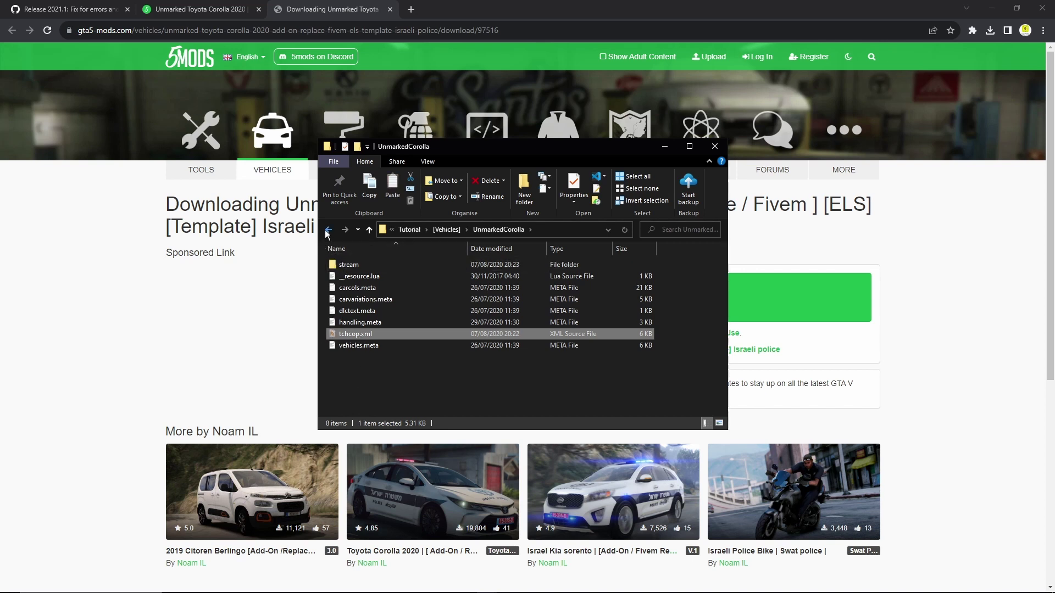
pyautogui.press('BackSpace')
pyautogui.press('BackSpace')
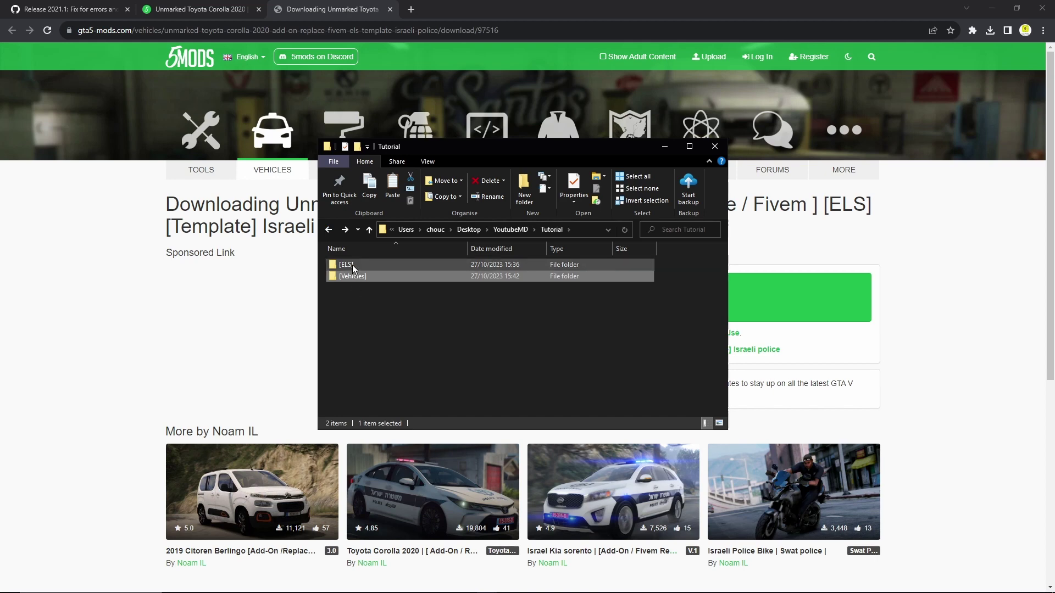
pyautogui.doubleClick(353, 264)
pyautogui.doubleClick(349, 263)
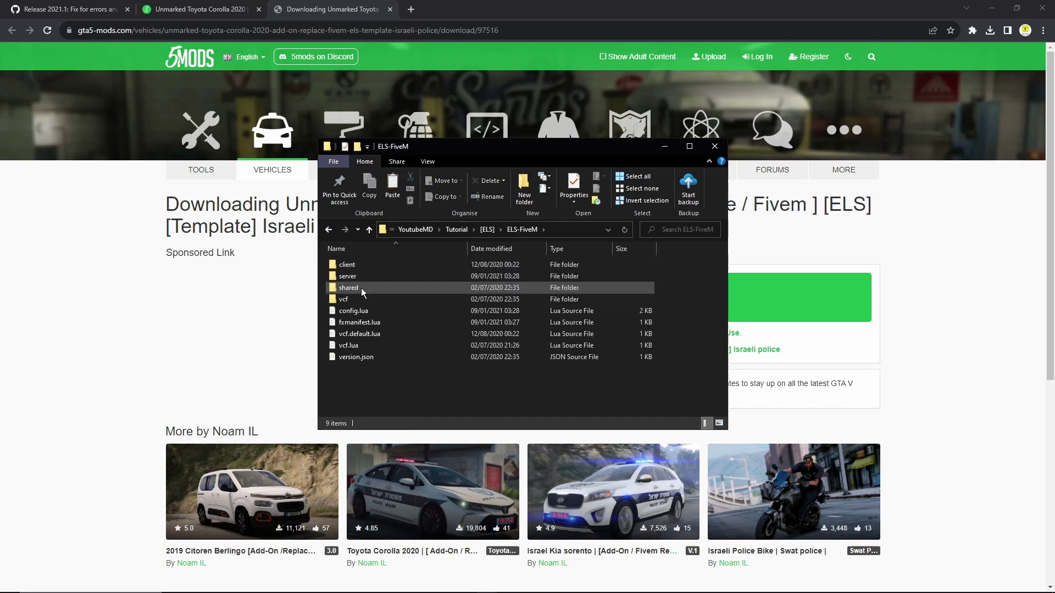
pyautogui.doubleClick(347, 300)
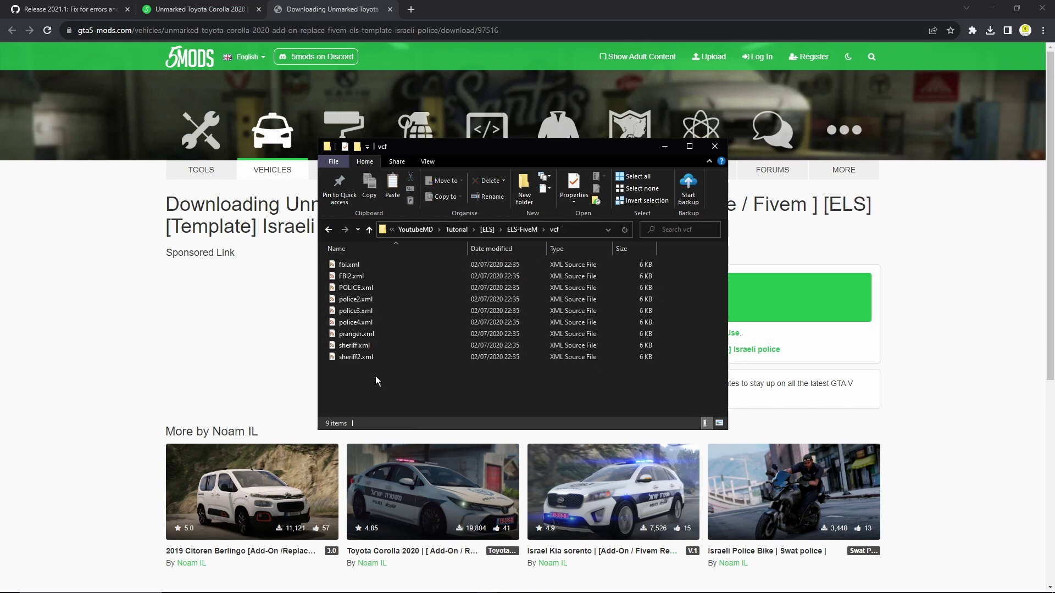
pyautogui.hotkey('ctrl', 'v')
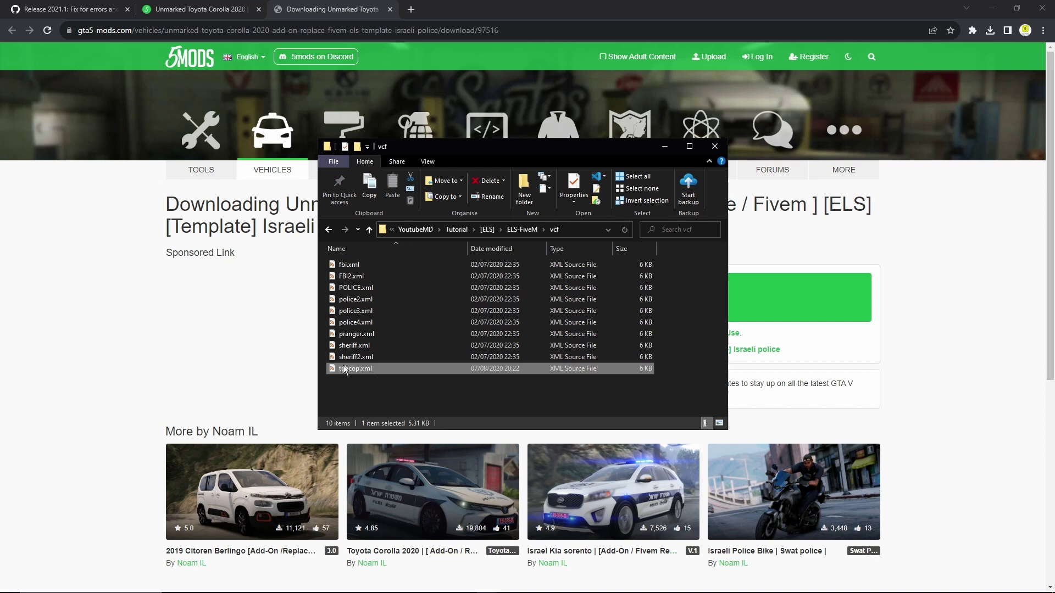
# Step: Keep tchcop.xml's original name and open vcf.lua from the ELS-FiveM folder
pyautogui.click(345, 370)
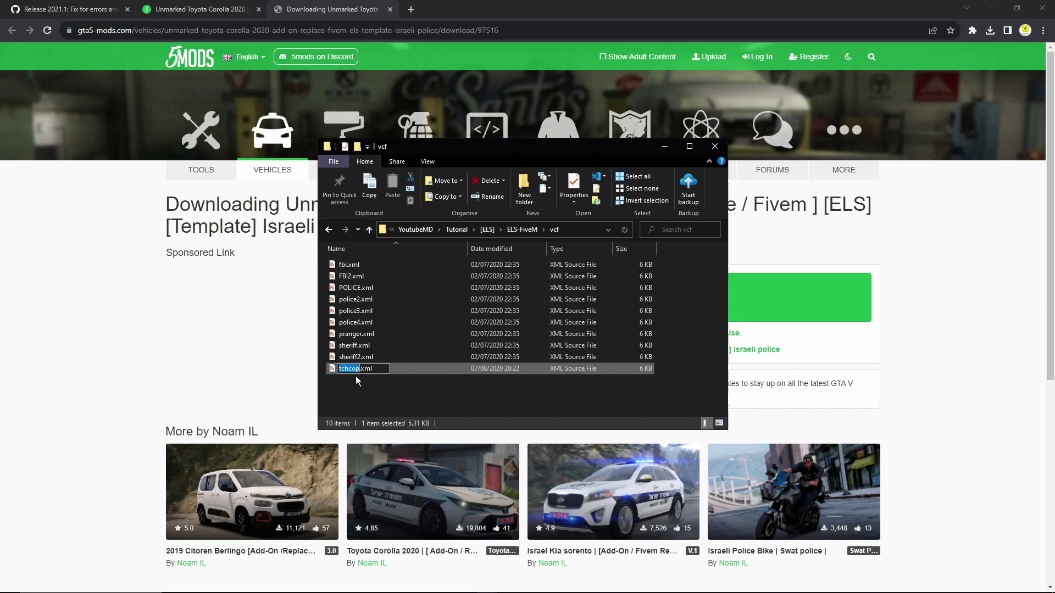
pyautogui.click(371, 392)
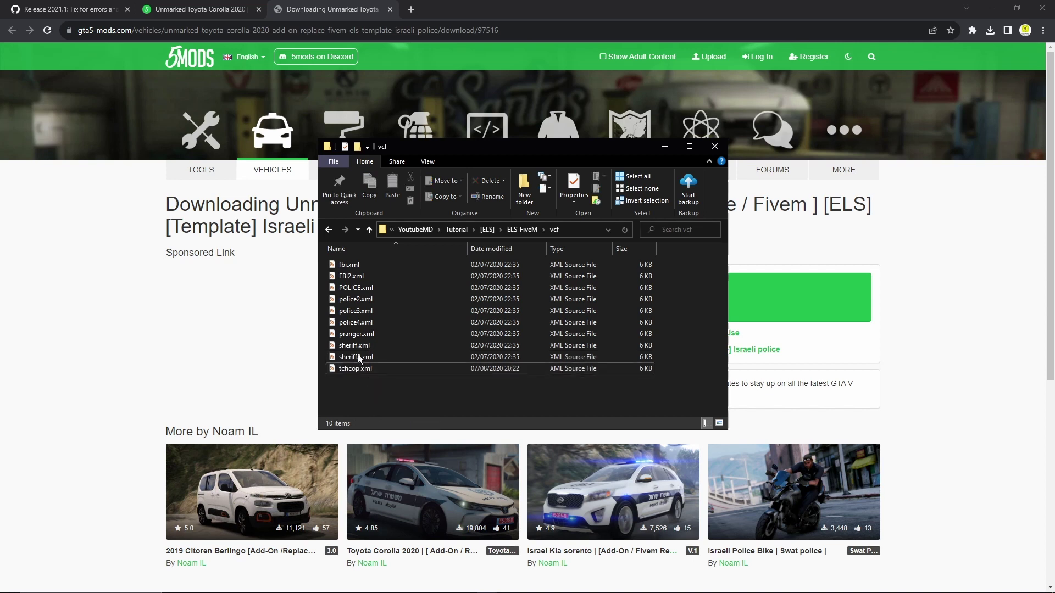
pyautogui.click(329, 230)
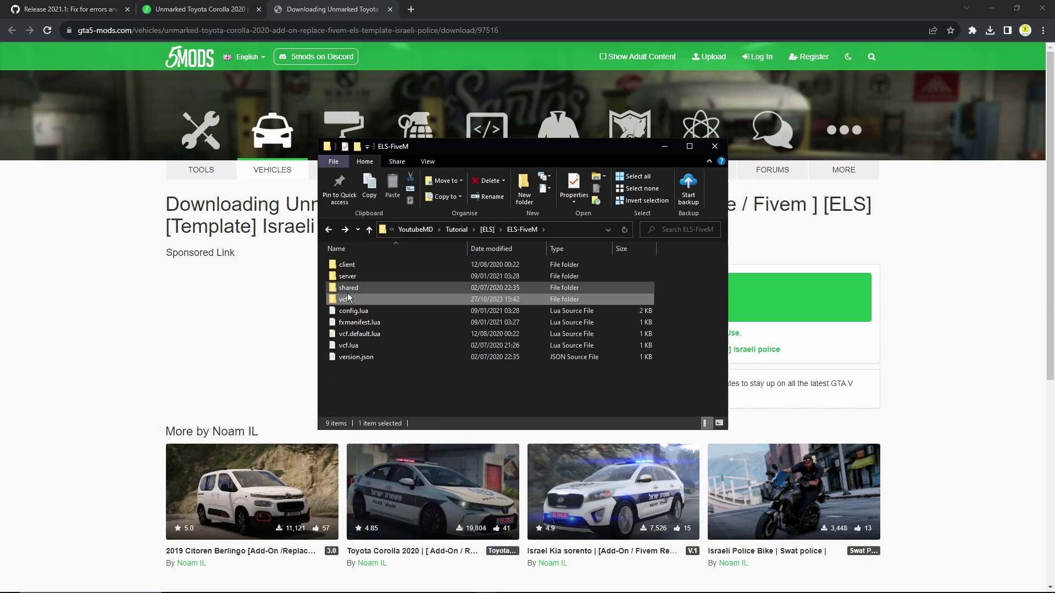
pyautogui.doubleClick(353, 347)
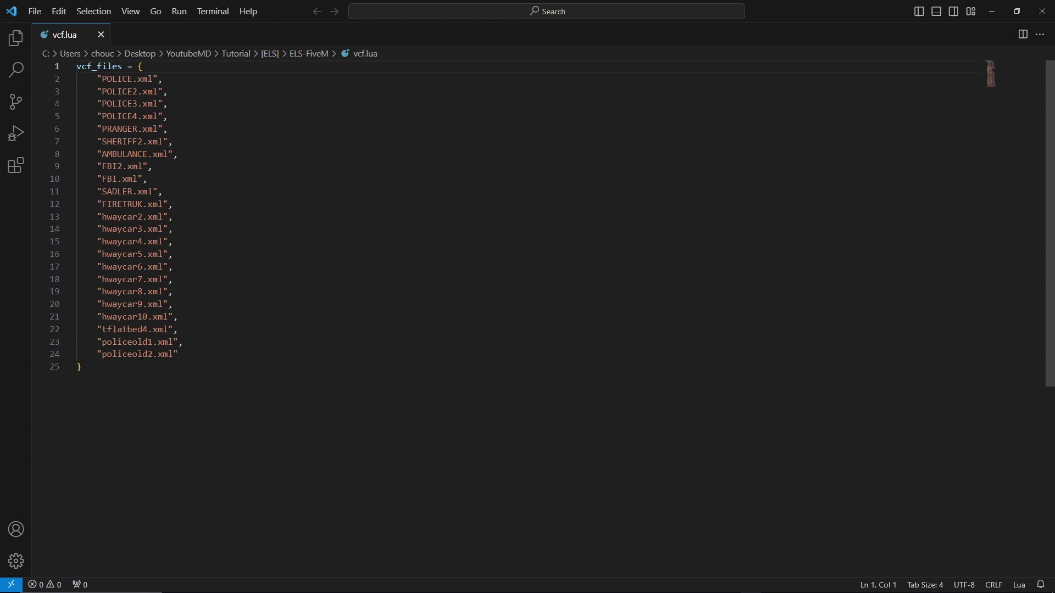
# Step: Add "tchcop.xml" as a new vcf_files entry after policeold2.xml and save vcf.lua
pyautogui.click(186, 357)
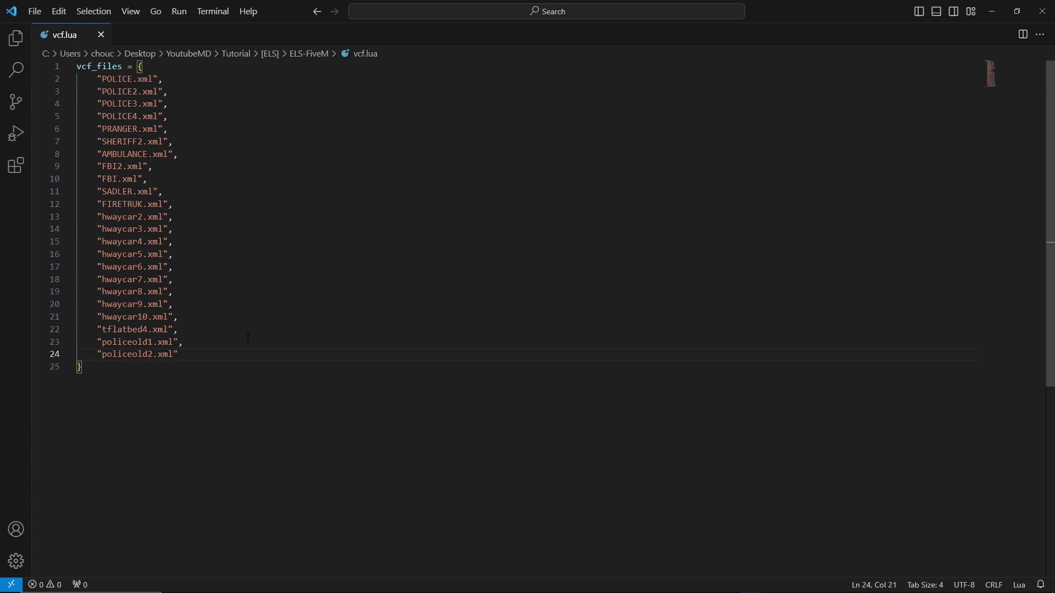
pyautogui.write(',')
pyautogui.press('Return')
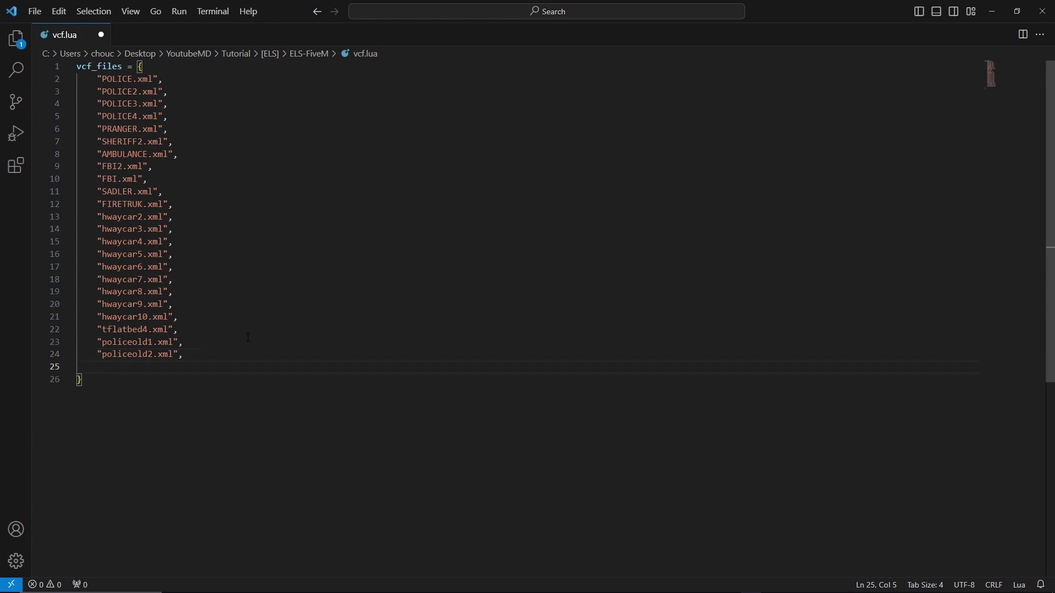
pyautogui.write('"tchcop.')
pyautogui.write('x')
pyautogui.write('ml"')
pyautogui.click(35, 10)
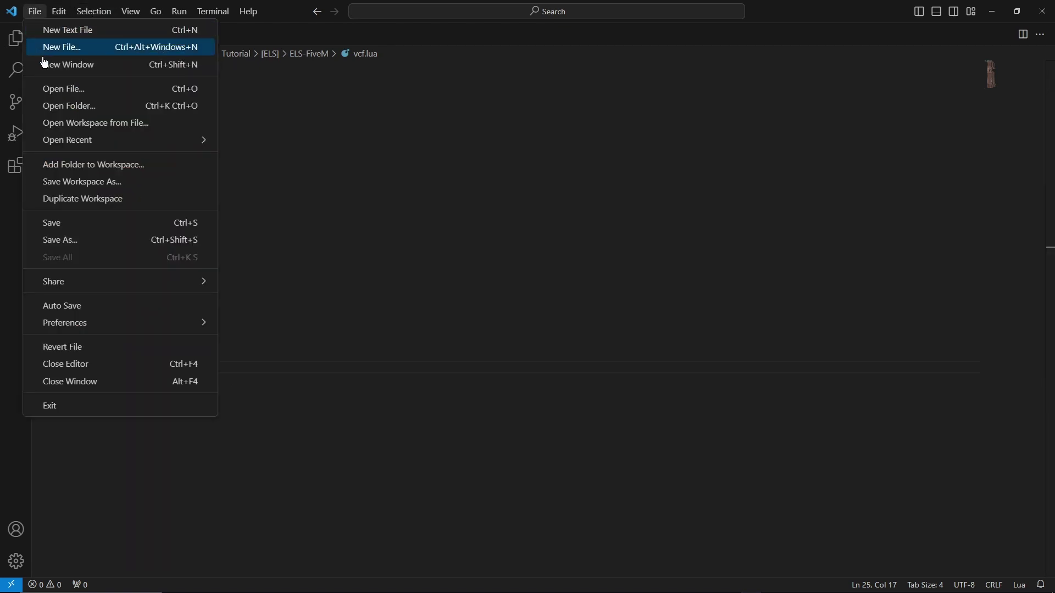
pyautogui.click(51, 223)
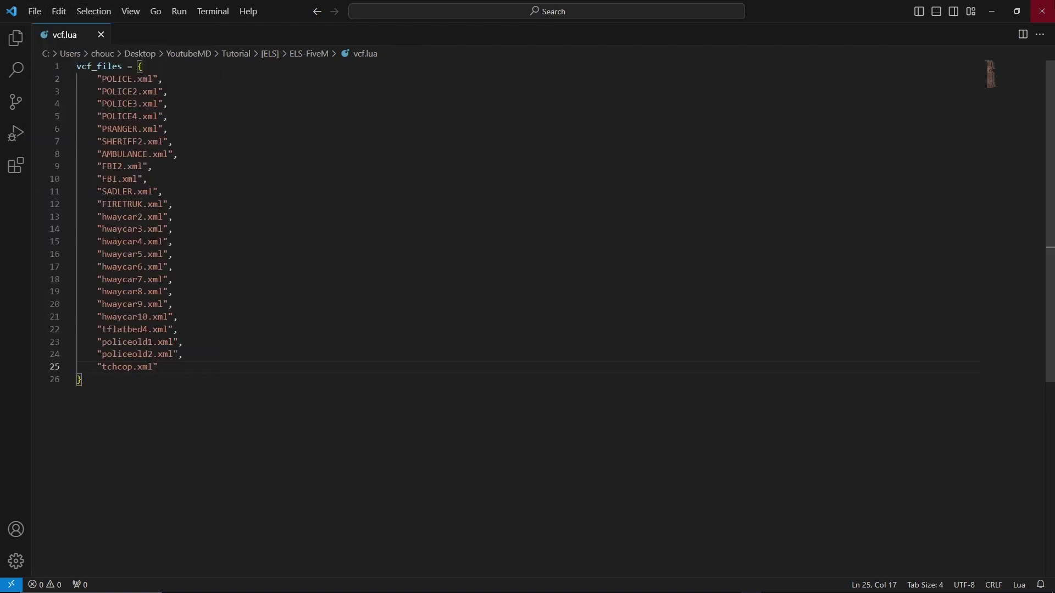
# Step: Close VS Code, check tchcop.xml sits in ELS-FiveM\vcf, then browse back to Tutorial
pyautogui.click(1041, 11)
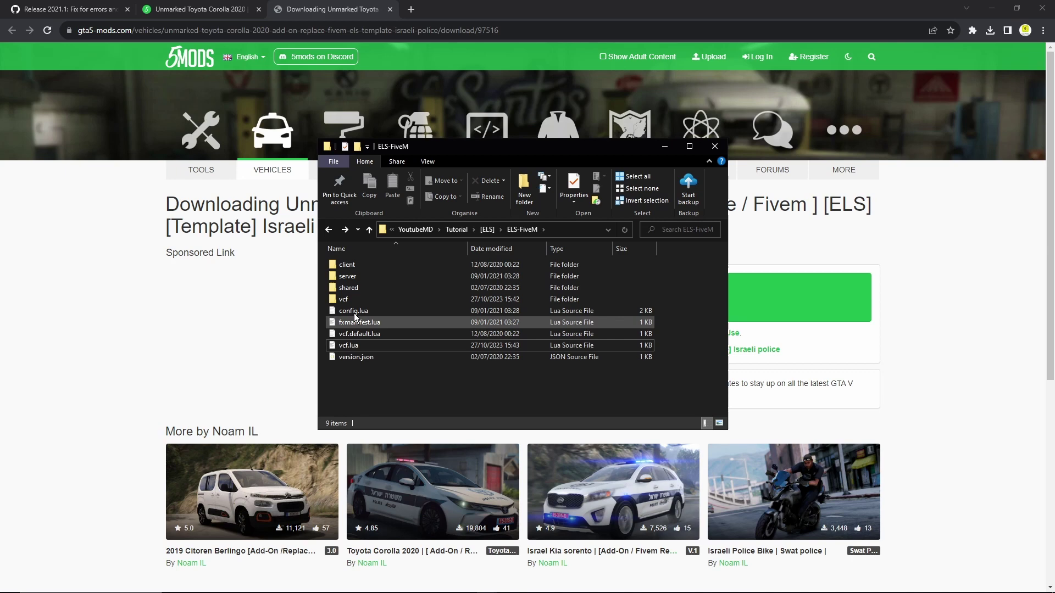
pyautogui.doubleClick(344, 299)
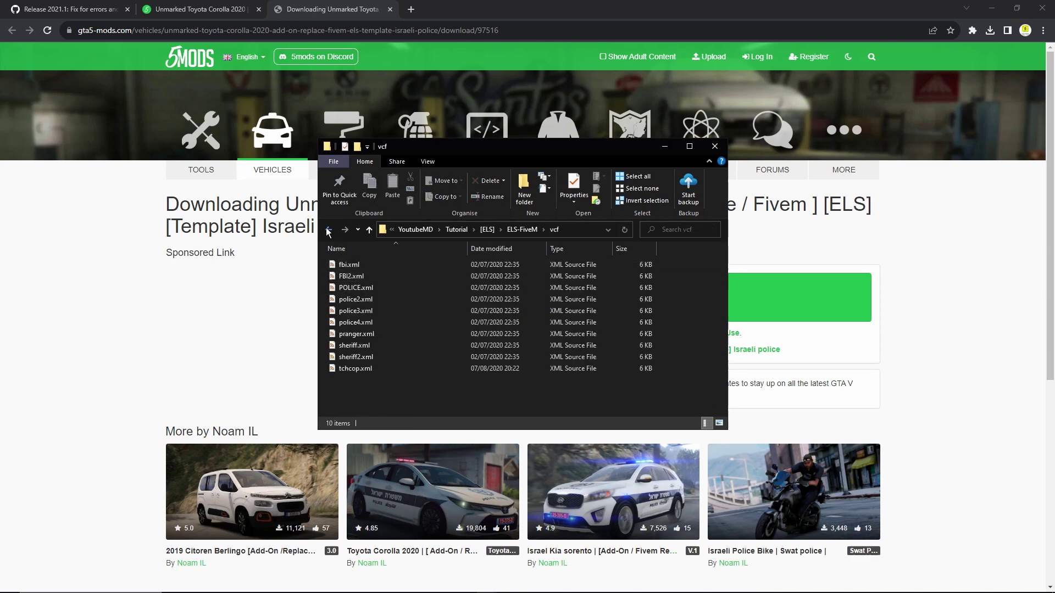
pyautogui.click(328, 231)
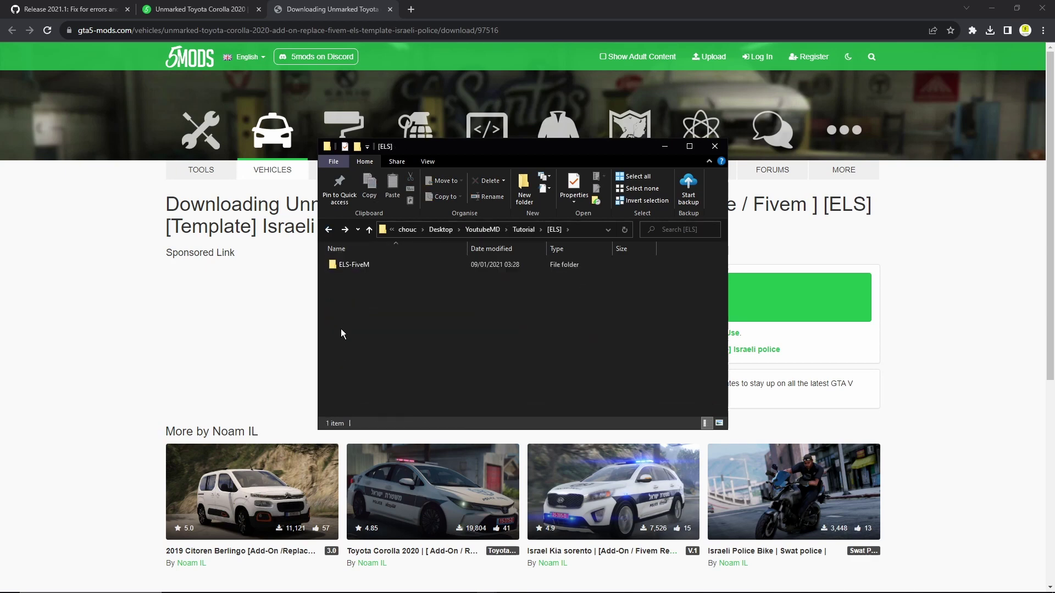
pyautogui.click(328, 229)
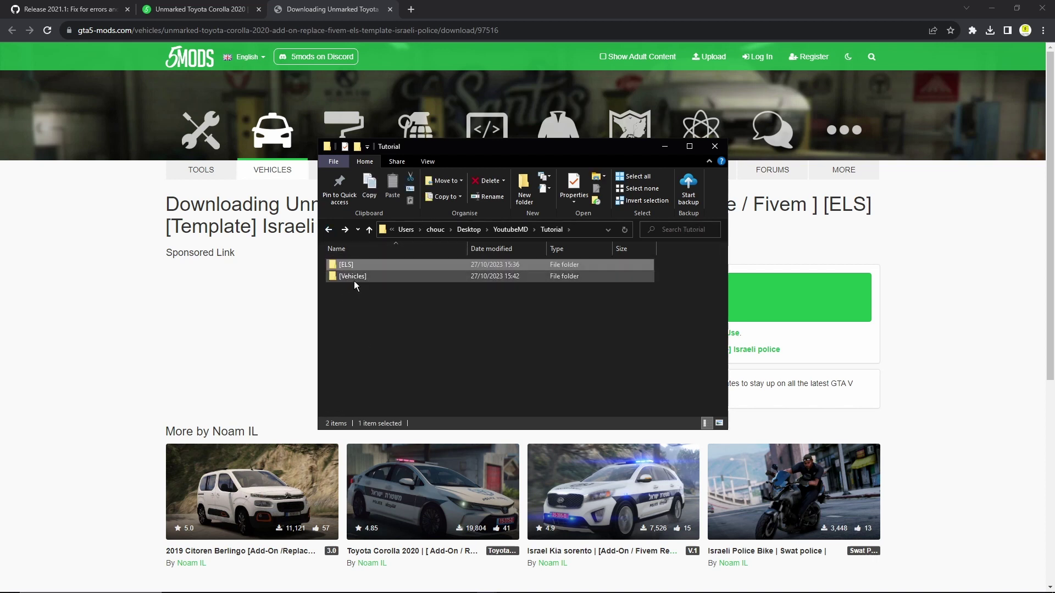
pyautogui.click(354, 277)
pyautogui.doubleClick(353, 281)
pyautogui.click(329, 231)
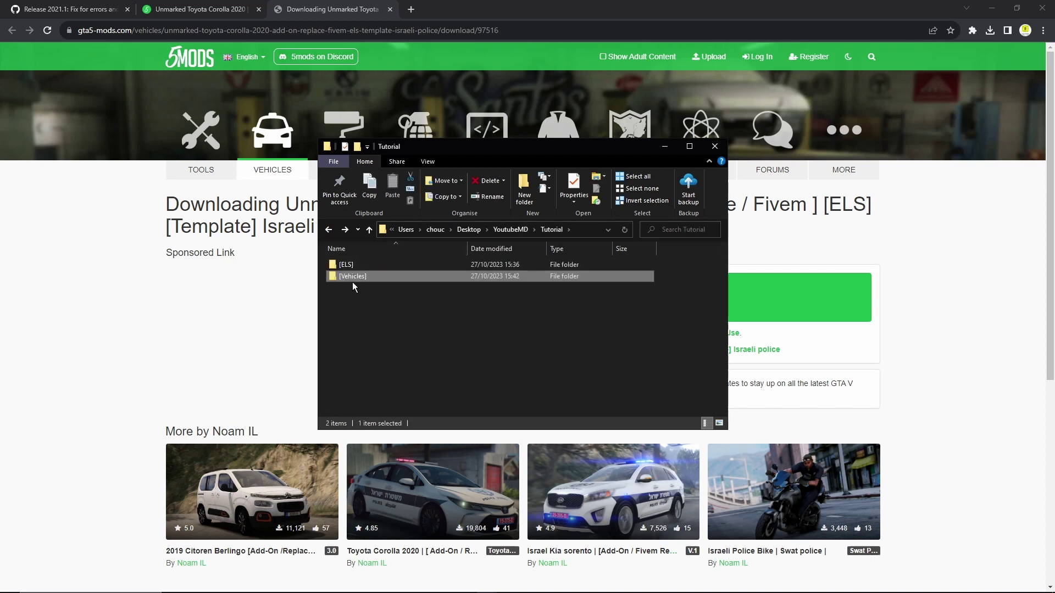
pyautogui.click(406, 343)
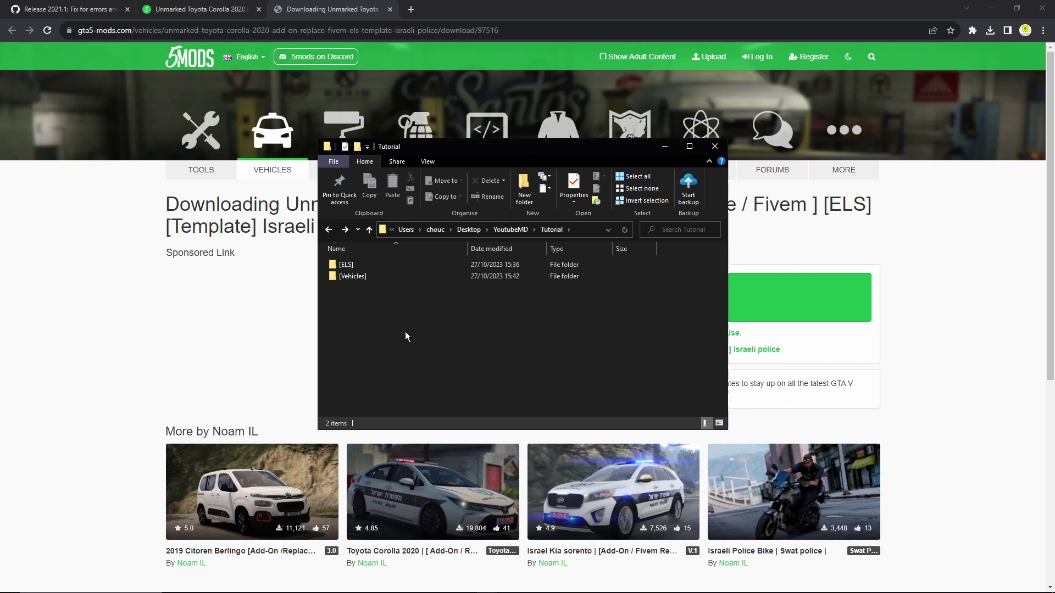
# Step: Go from the GitHub release page back to the ELS-FiveM repo and open the Controls wiki page
pyautogui.click(50, 5)
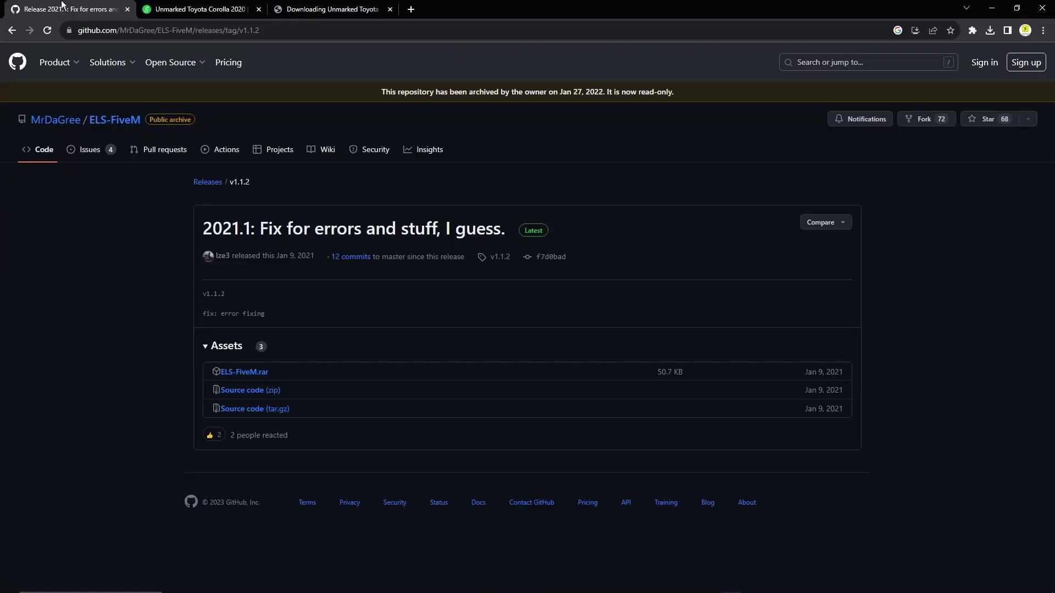
pyautogui.click(12, 29)
pyautogui.scroll(-3, 131, 336)
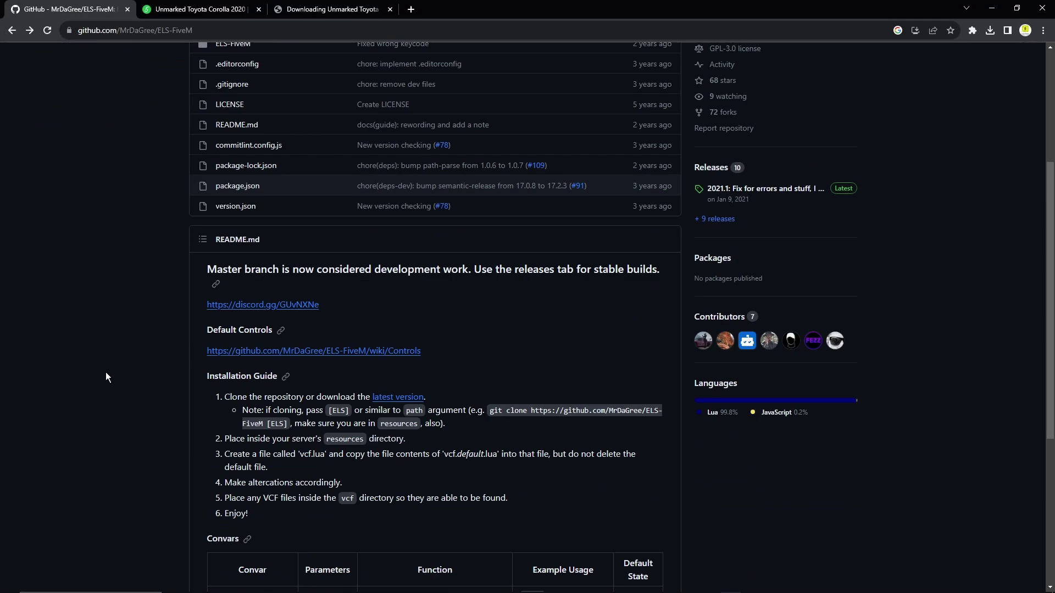
pyautogui.moveTo(234, 339); pyautogui.dragTo(249, 354)
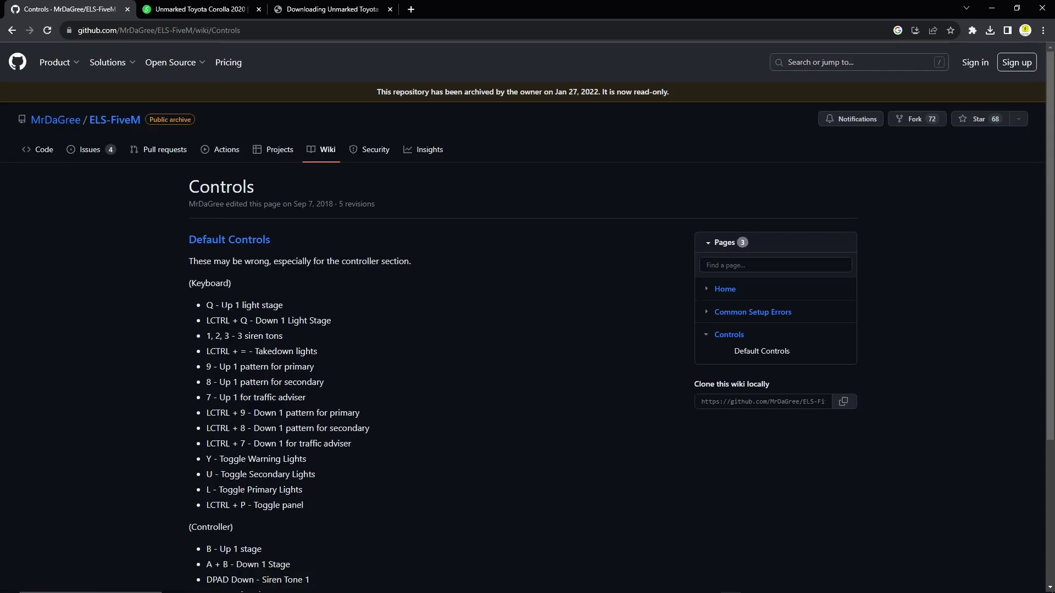
pyautogui.scroll(-1, 217, 286)
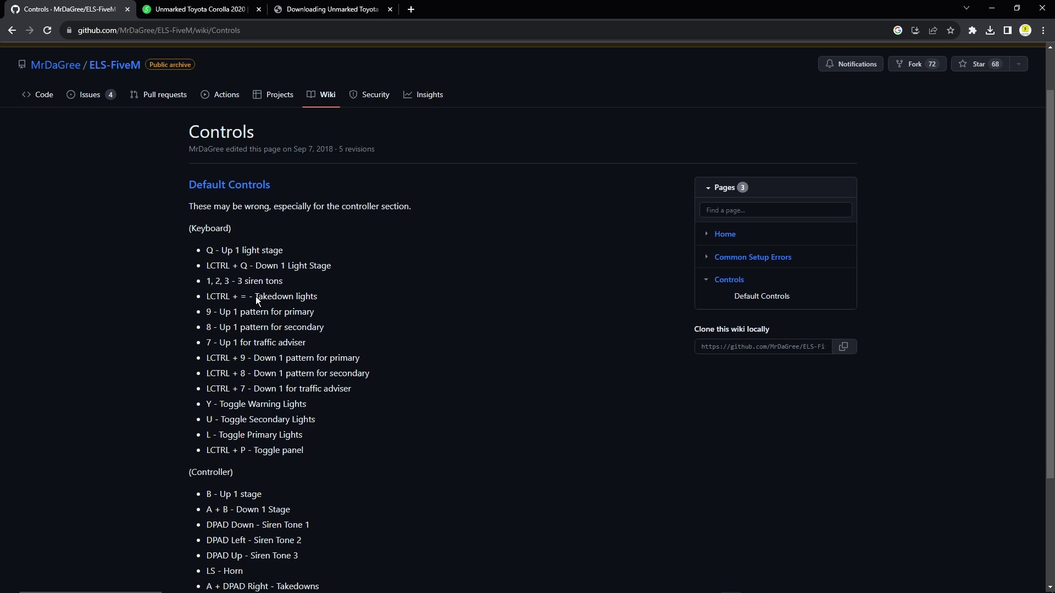
pyautogui.scroll(-2, 287, 251)
pyautogui.scroll(-1, 250, 326)
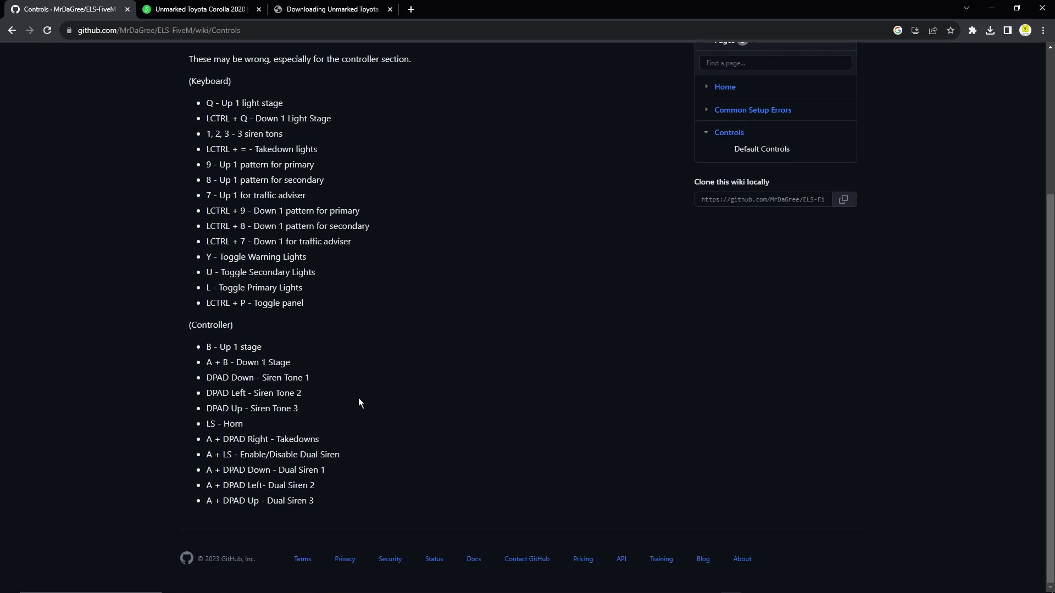
pyautogui.scroll(4, 358, 402)
pyautogui.click(127, 8)
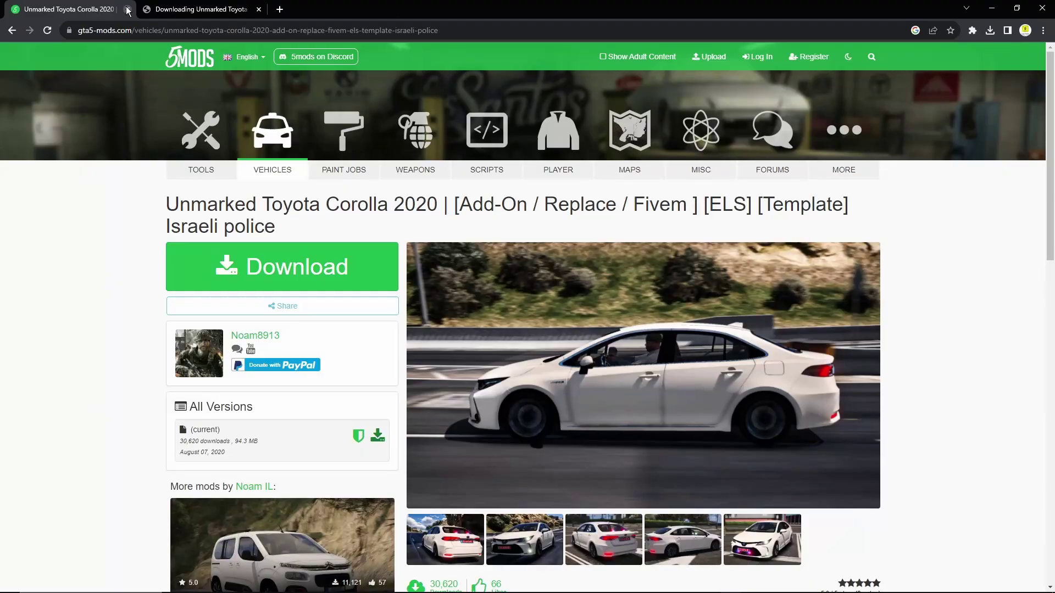